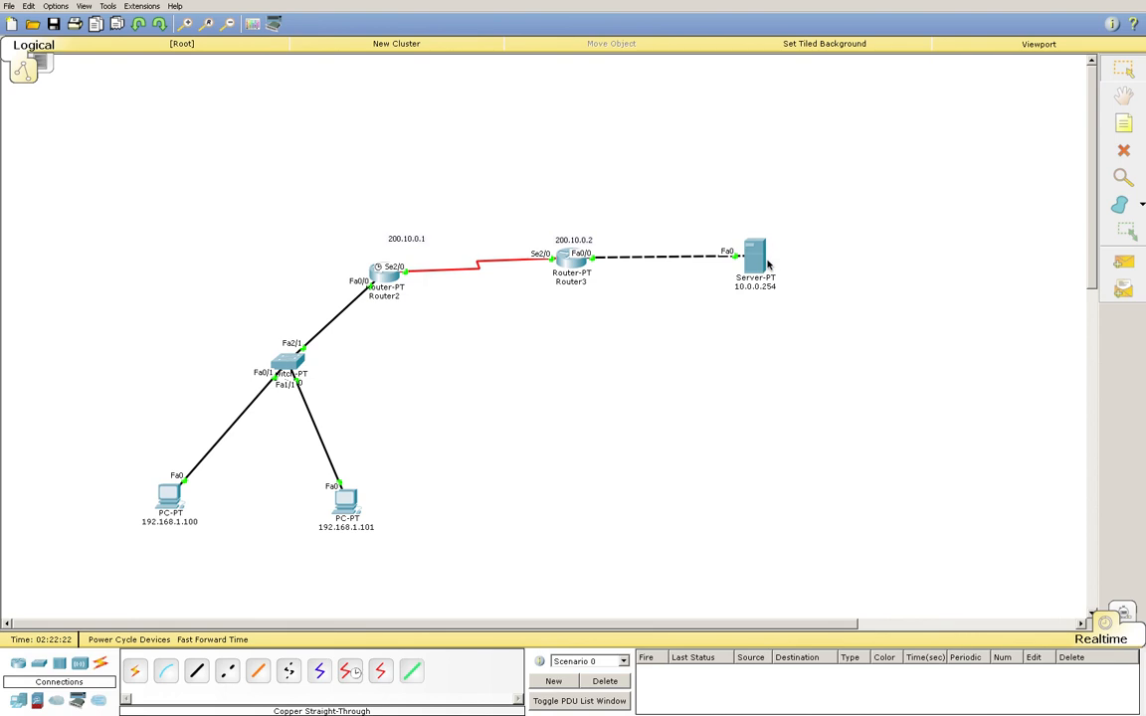
Request the web page at 10.0.0.254 from the web browser of PC 192.168.1.100
{"action": "left_click", "coordinate": [171, 504]}
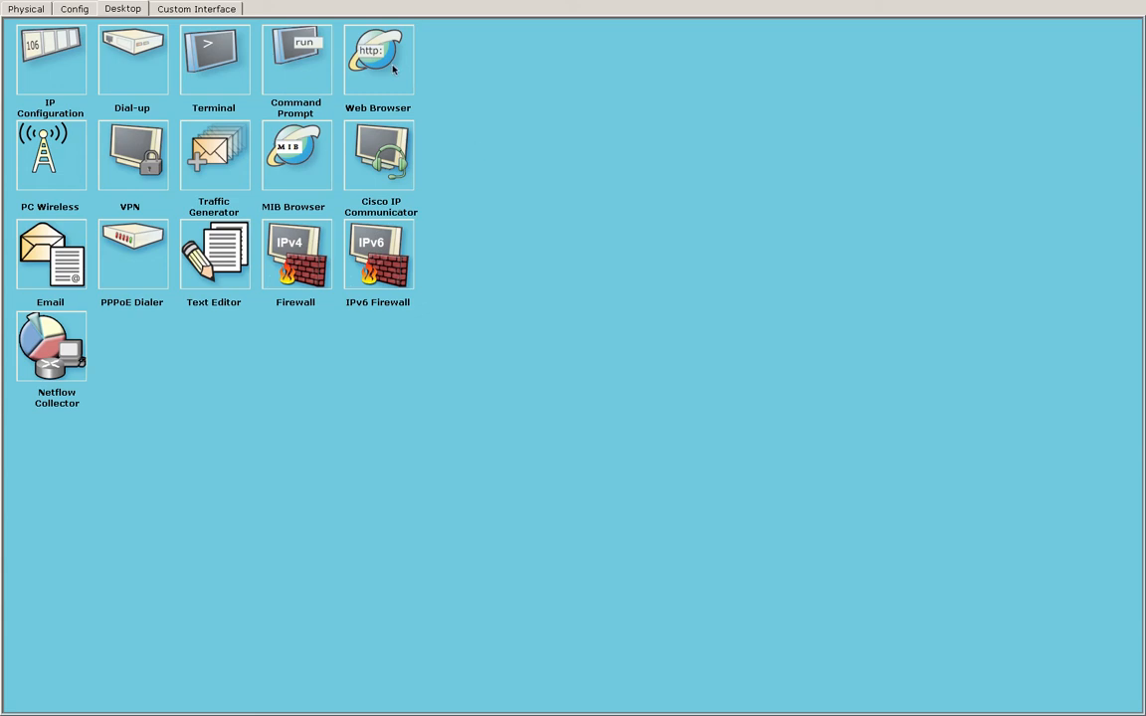
{"action": "left_click", "coordinate": [393, 68]}
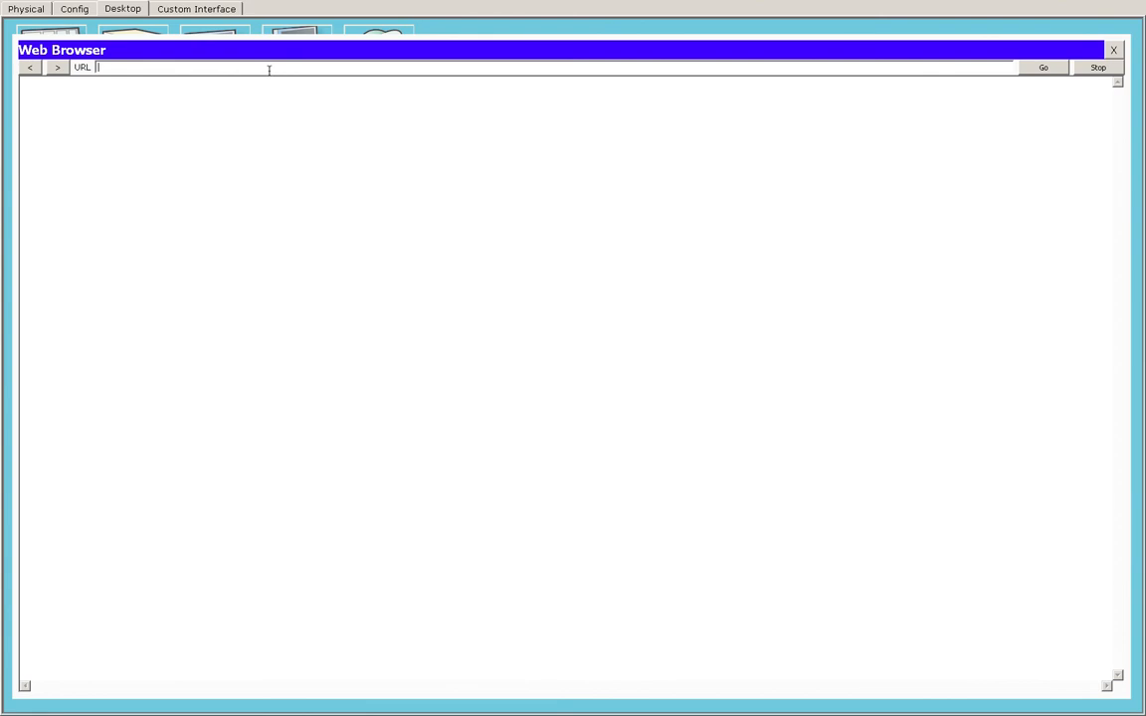
{"action": "type", "text": "10.0."}
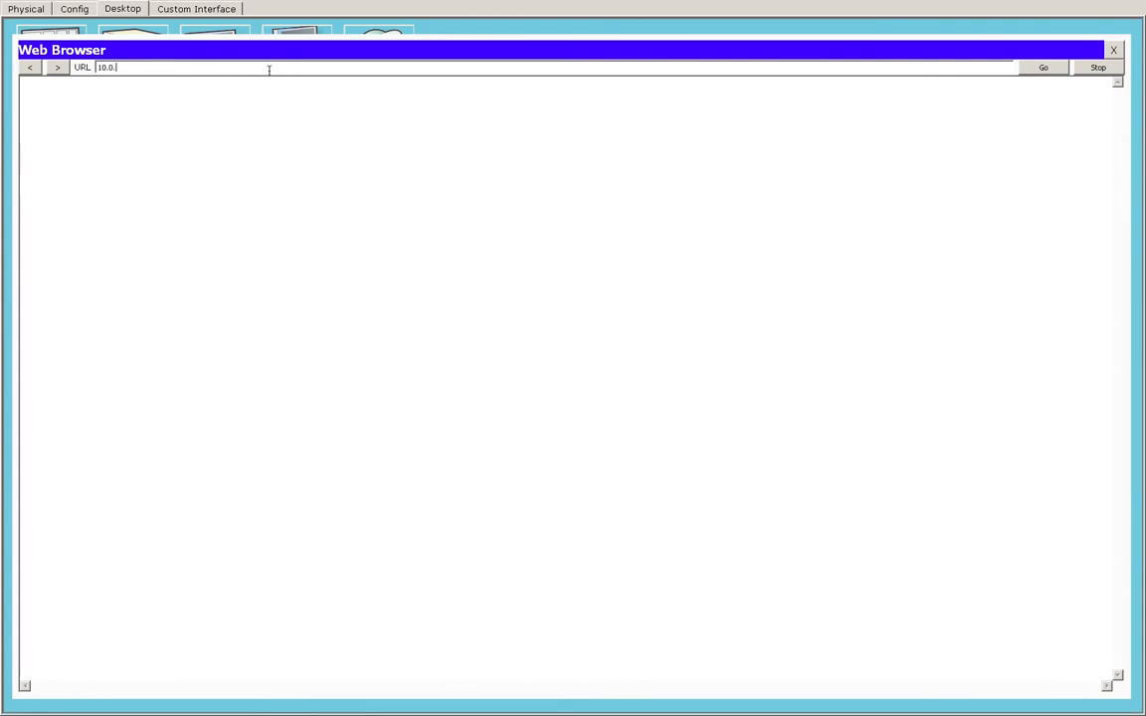
{"action": "type", "text": "0.254"}
{"action": "key", "text": "Return"}
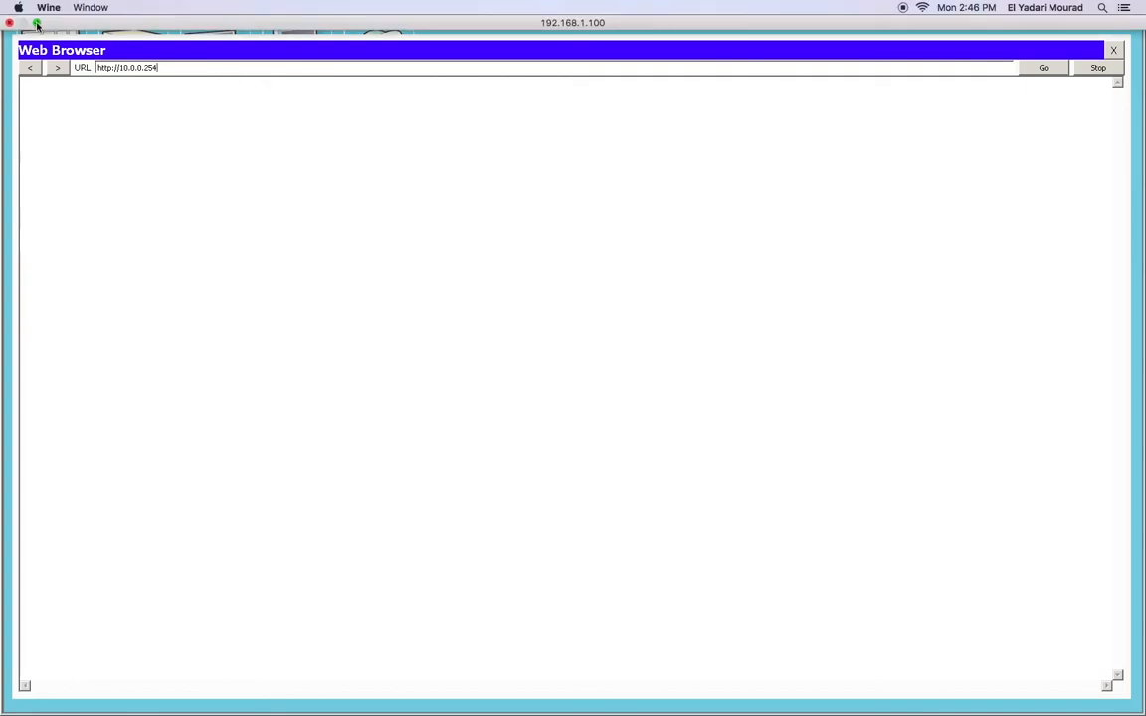
Take the PC's browser window and the topology window out of full screen and arrange them side by side
{"action": "left_click", "coordinate": [36, 22]}
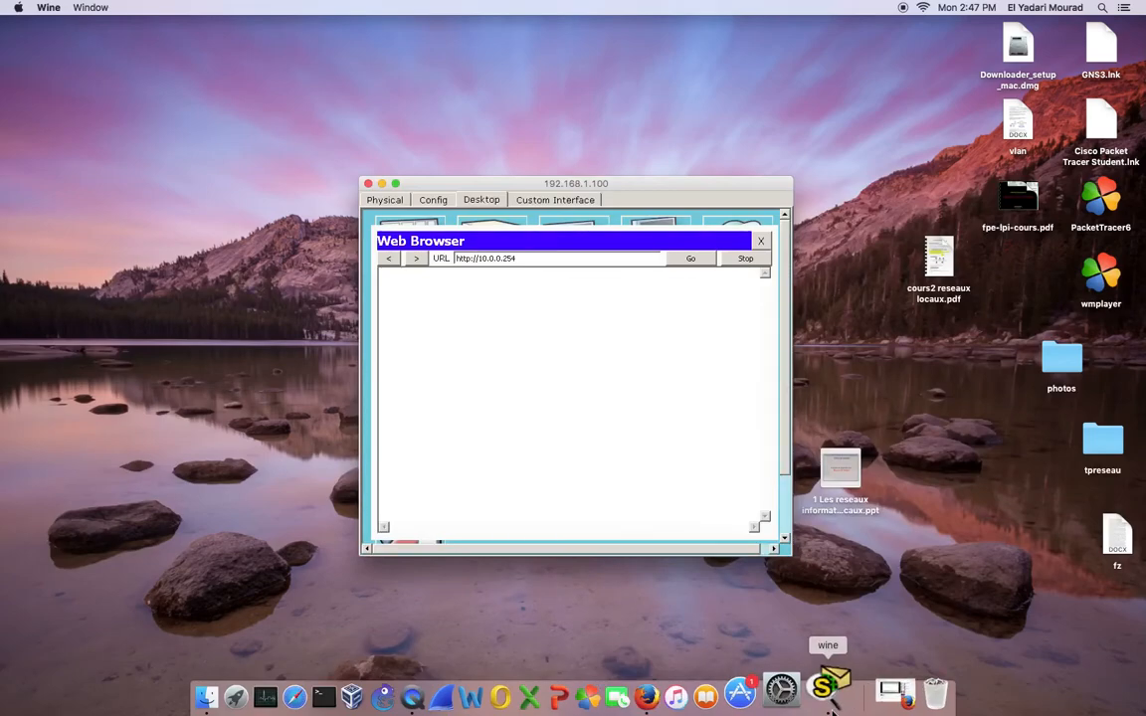
{"action": "left_click", "coordinate": [830, 686]}
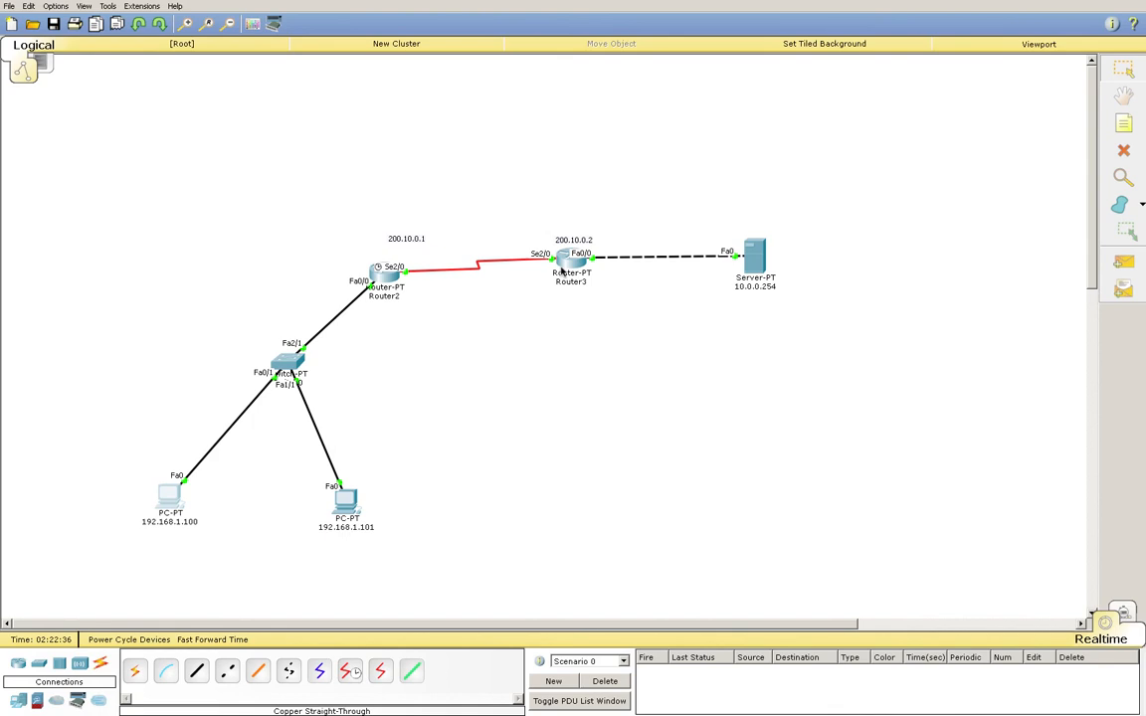
{"action": "mouse_move", "coordinate": [557, 263]}
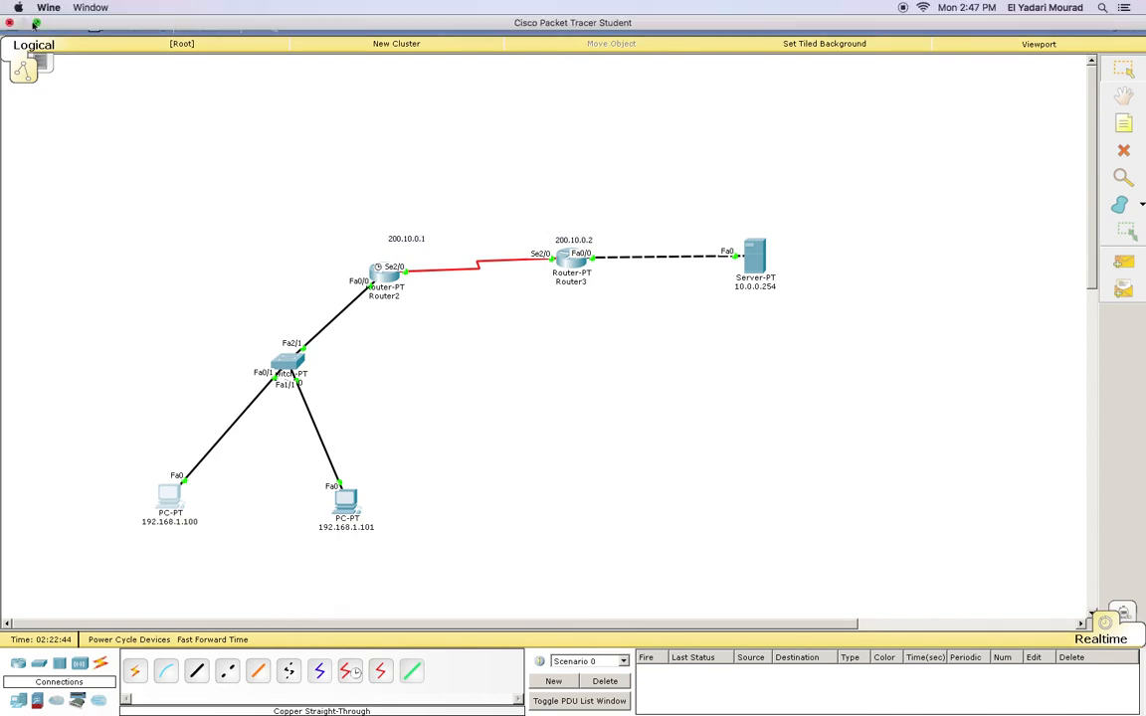
{"action": "left_click", "coordinate": [34, 27]}
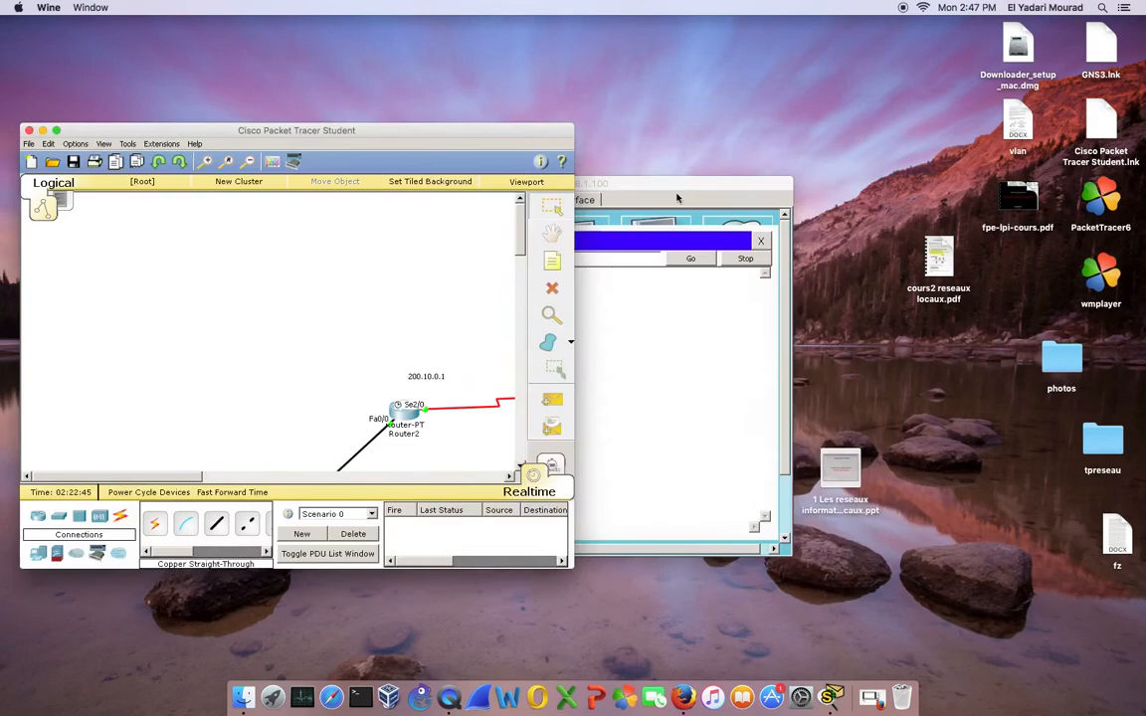
{"action": "left_click", "coordinate": [677, 198]}
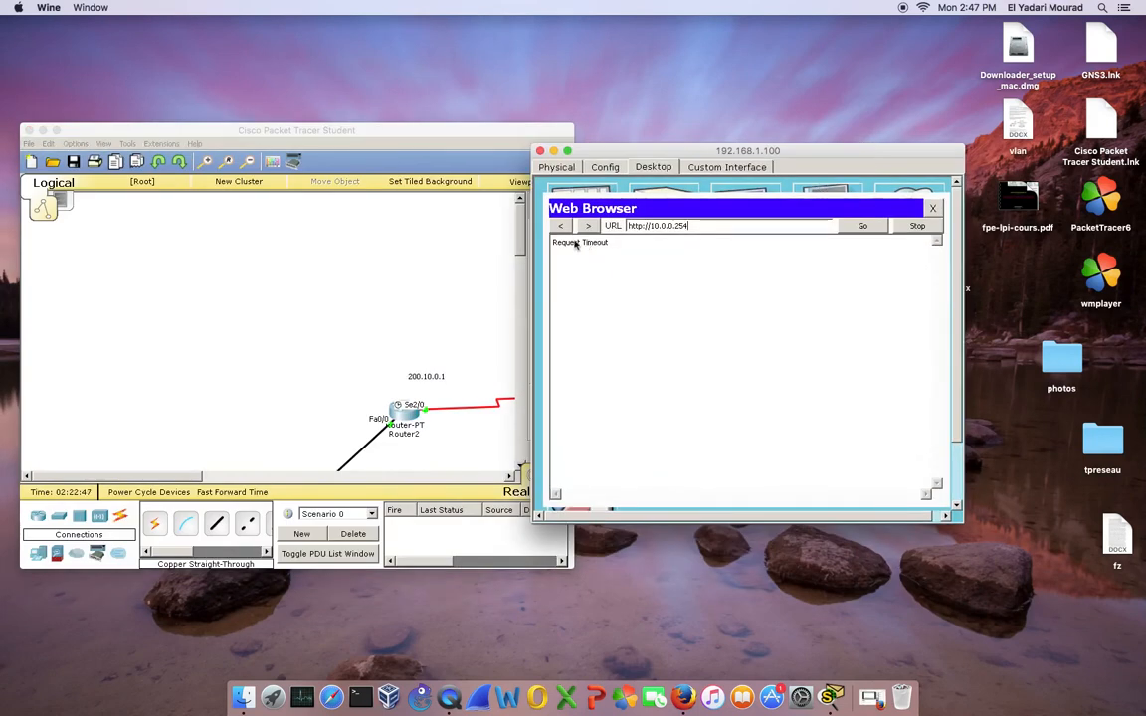
{"action": "left_click_drag", "start_coordinate": [685, 149], "coordinate": [842, 138]}
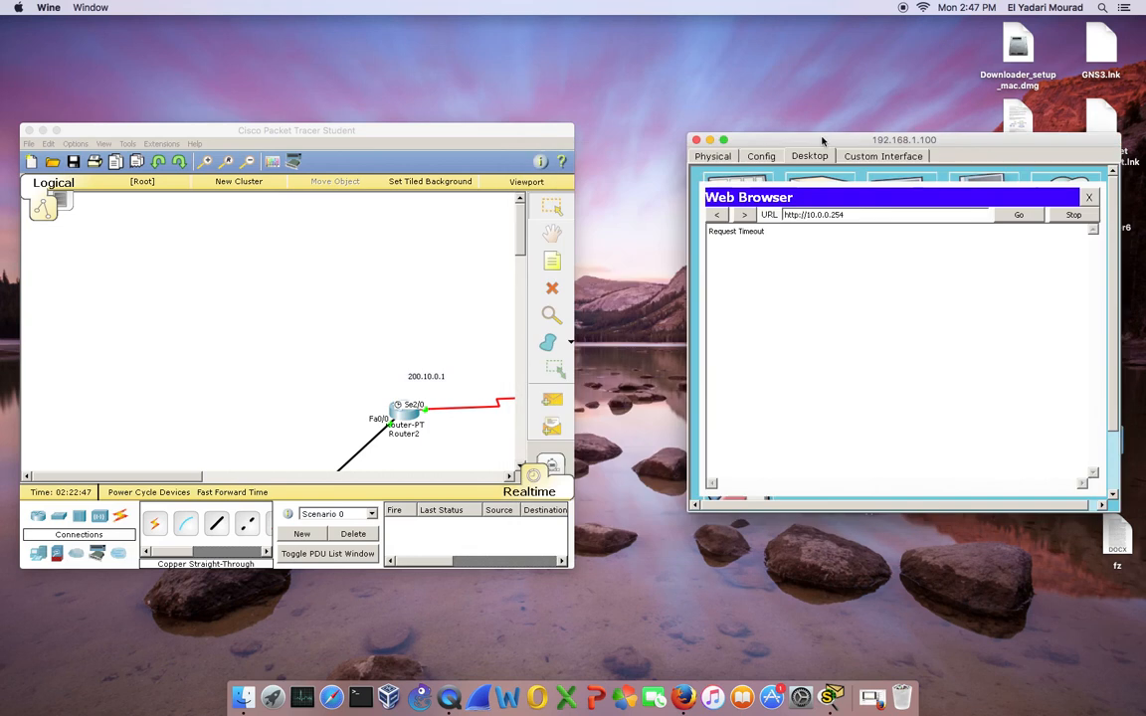
{"action": "left_click", "coordinate": [413, 130]}
{"action": "left_click_drag", "start_coordinate": [412, 130], "coordinate": [497, 122]}
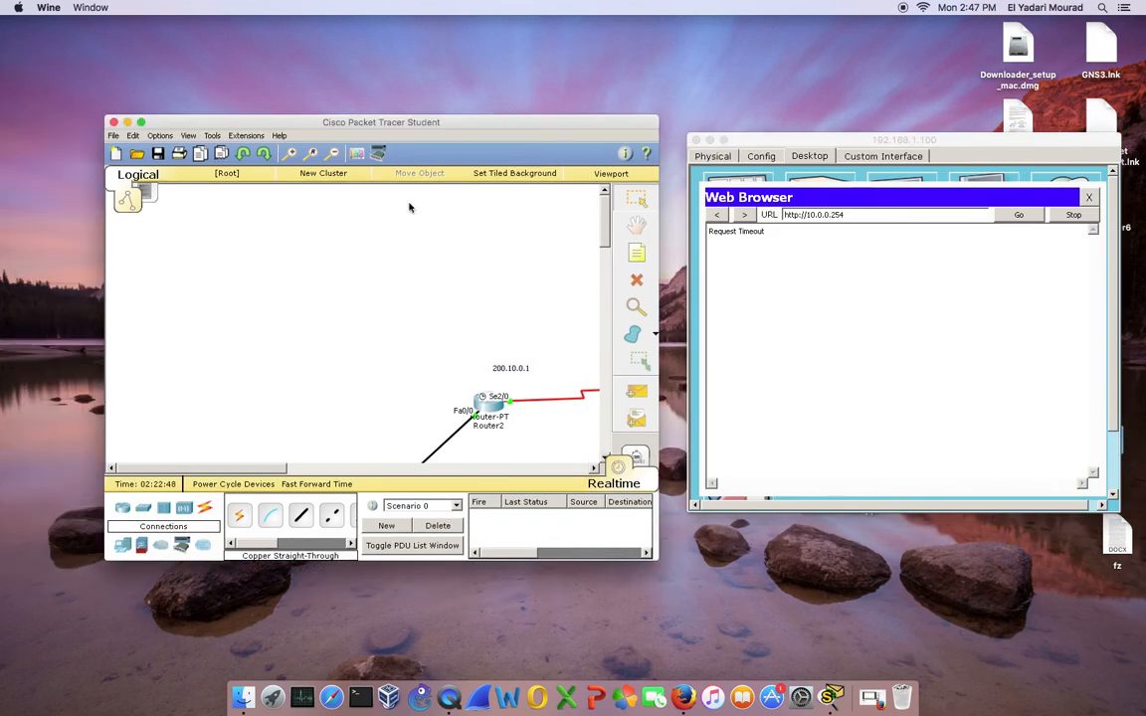
Add the default route "ip route 0.0.0.0 0.0.0.0 Serial2/0" on Router2's command line and close its window
{"action": "left_click", "coordinate": [141, 122]}
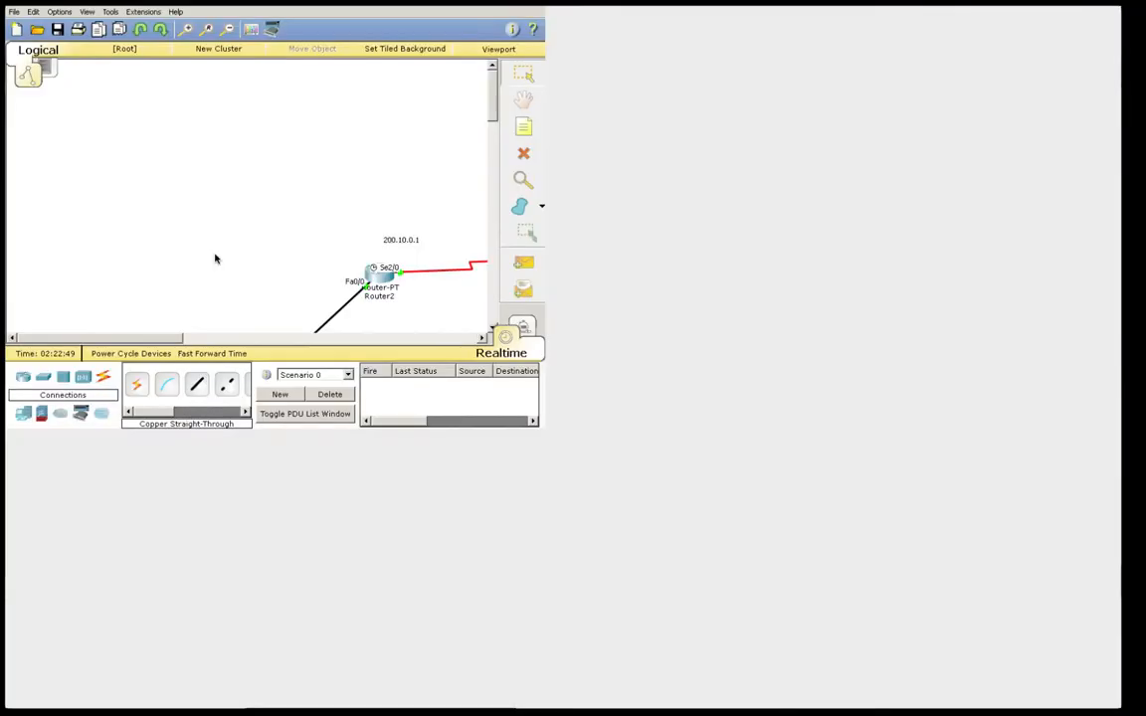
{"action": "left_click", "coordinate": [387, 281]}
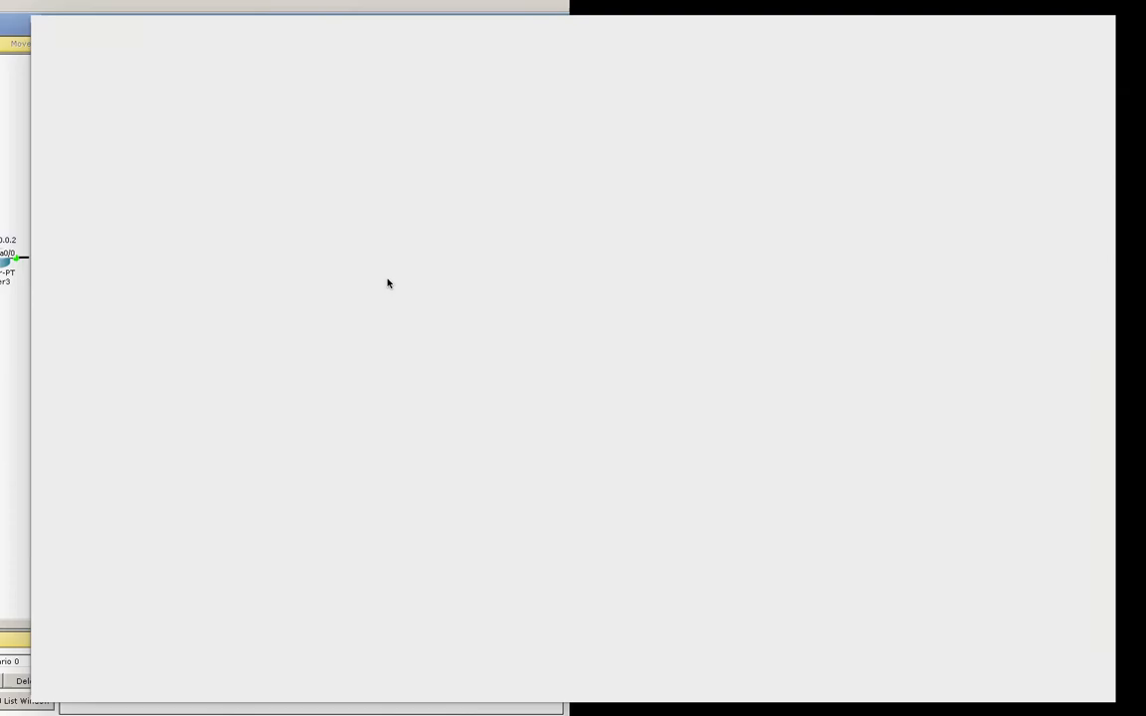
{"action": "left_click", "coordinate": [66, 86]}
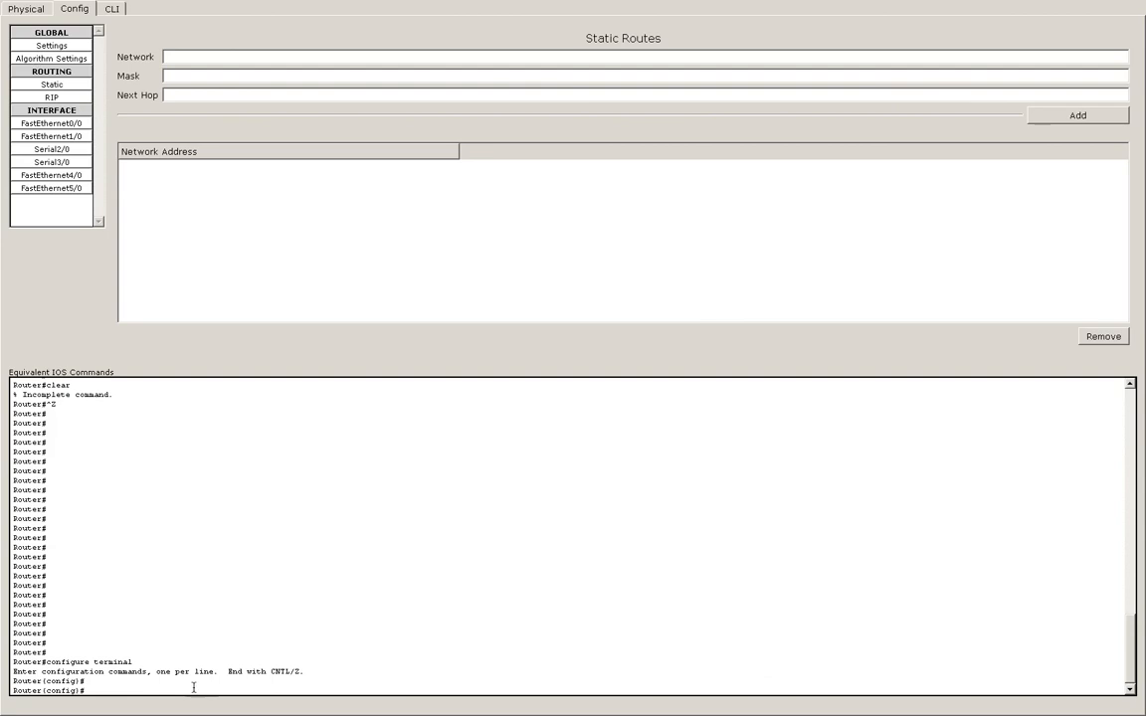
{"action": "left_click", "coordinate": [116, 8]}
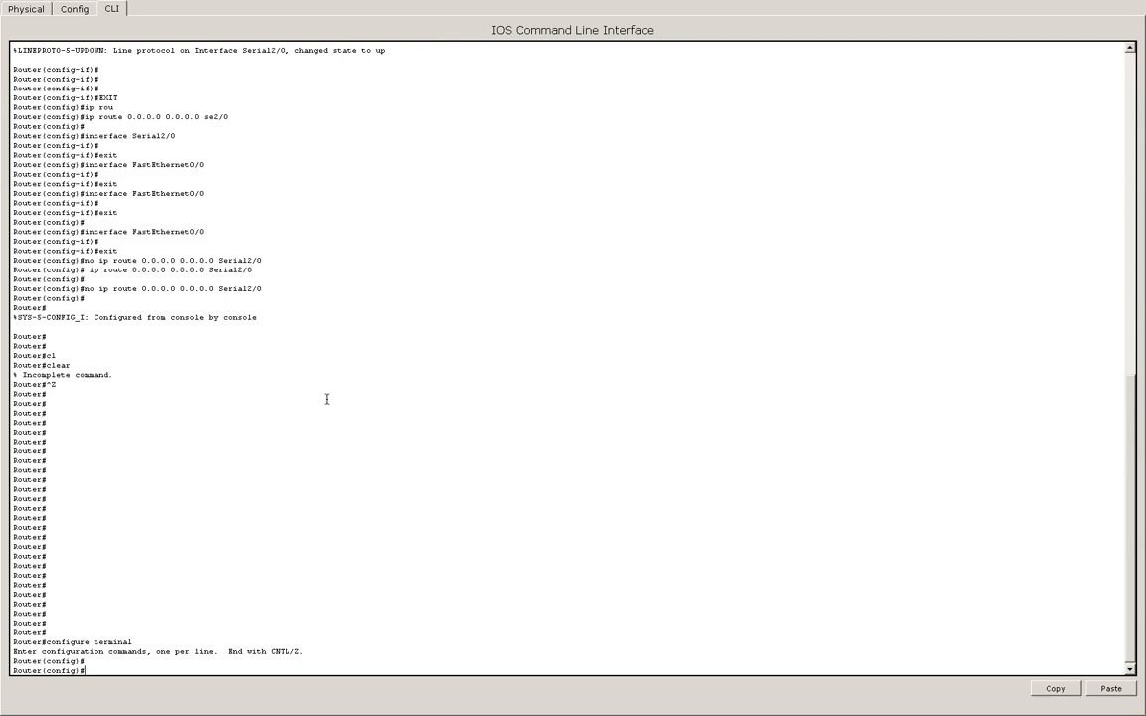
{"action": "key", "text": "Up"}
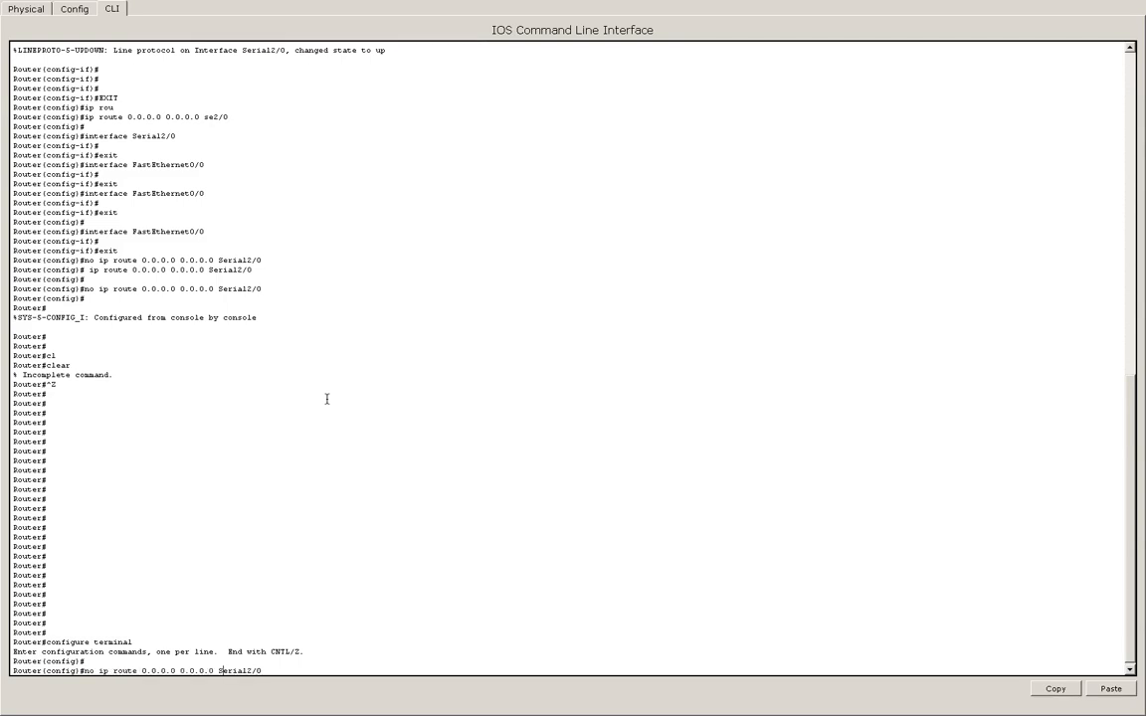
{"action": "key", "text": "Left"}
{"action": "key", "text": "Left"}
{"action": "key", "text": "Left"}
{"action": "key", "text": "Left"}
{"action": "key", "text": "Left"}
{"action": "key", "text": "Left"}
{"action": "key", "text": "Left"}
{"action": "key", "text": "Left"}
{"action": "key", "text": "Left"}
{"action": "key", "text": "Left"}
{"action": "key", "text": "Left"}
{"action": "key", "text": "BackSpace"}
{"action": "key", "text": "BackSpace"}
{"action": "left_click_drag", "start_coordinate": [131, 670], "coordinate": [205, 668]}
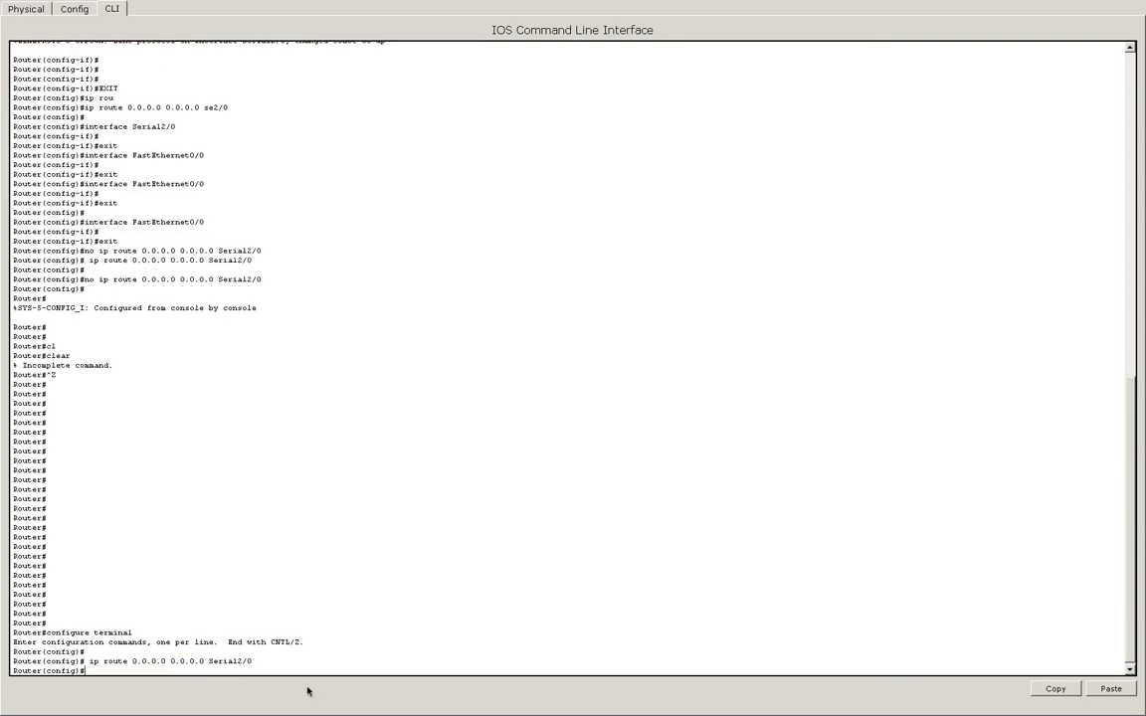
{"action": "left_click", "coordinate": [9, 22]}
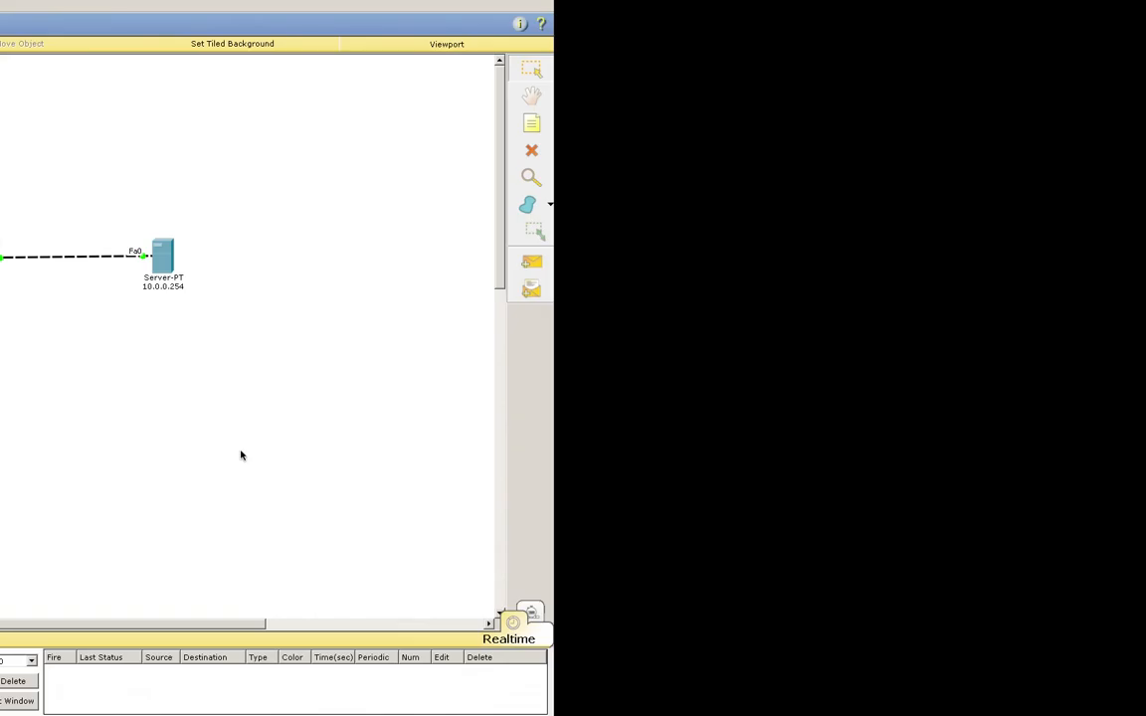
{"action": "left_click", "coordinate": [722, 491]}
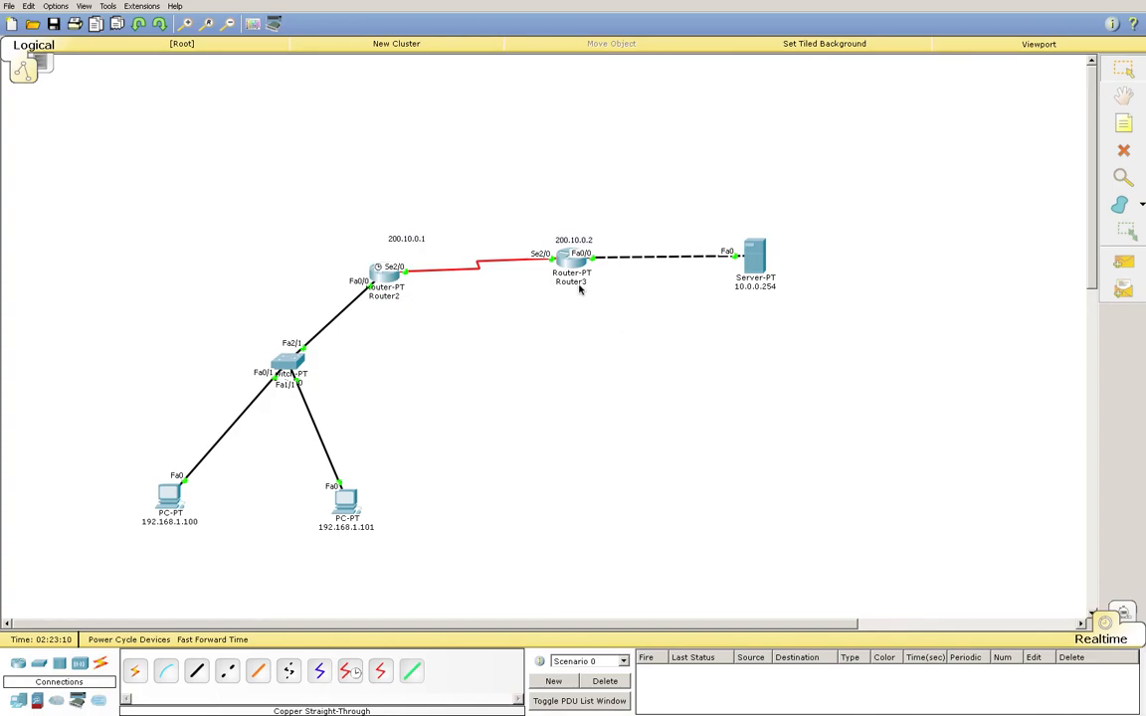
Enter the default route "ip route 0.0.0.0 0.0.0.0 Serial2/0" on Router3's command line and close its window
{"action": "left_click", "coordinate": [578, 264]}
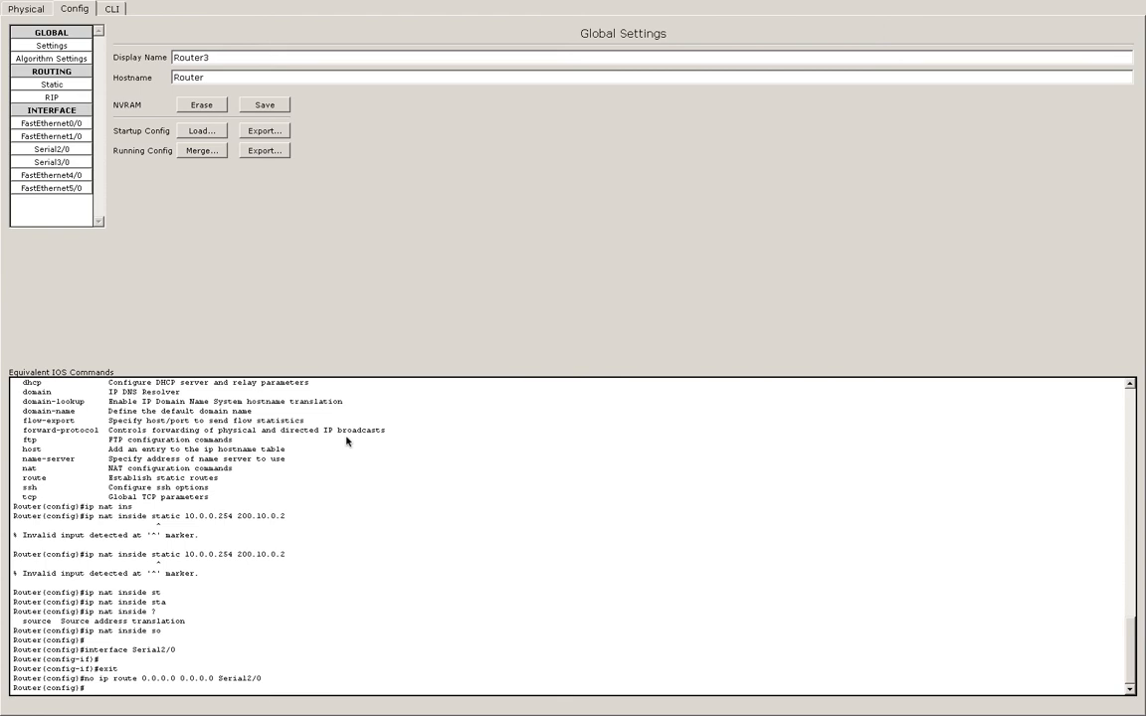
{"action": "left_click", "coordinate": [112, 9]}
{"action": "left_click", "coordinate": [112, 9]}
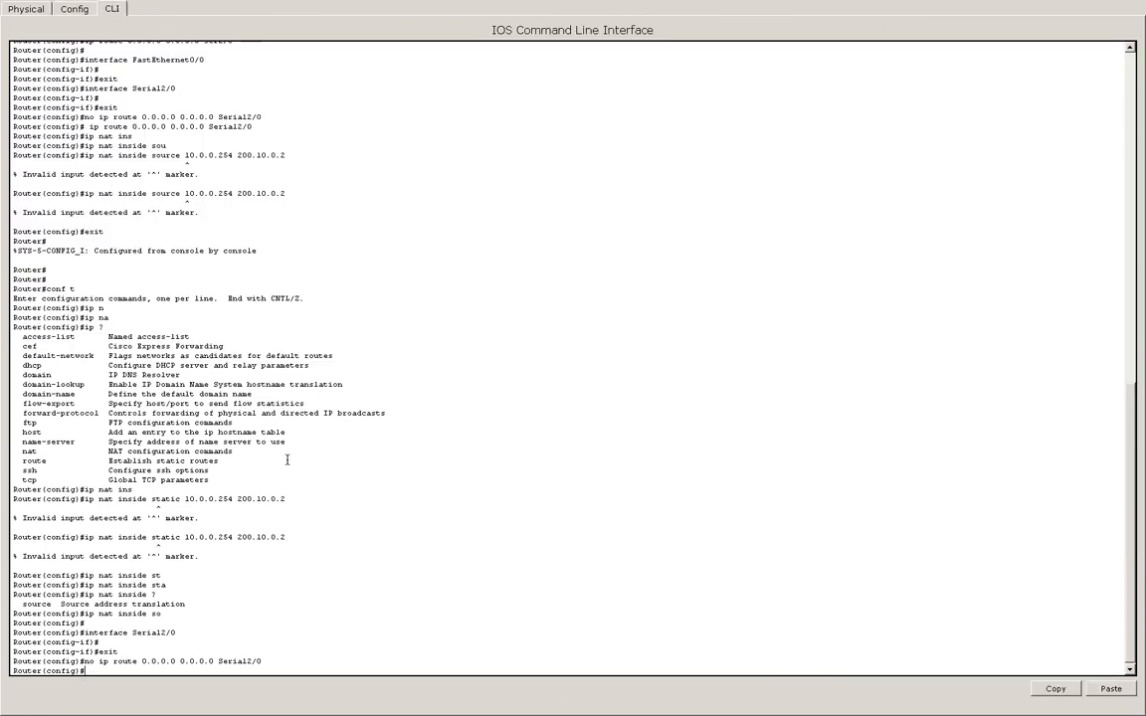
{"action": "key", "text": "Up"}
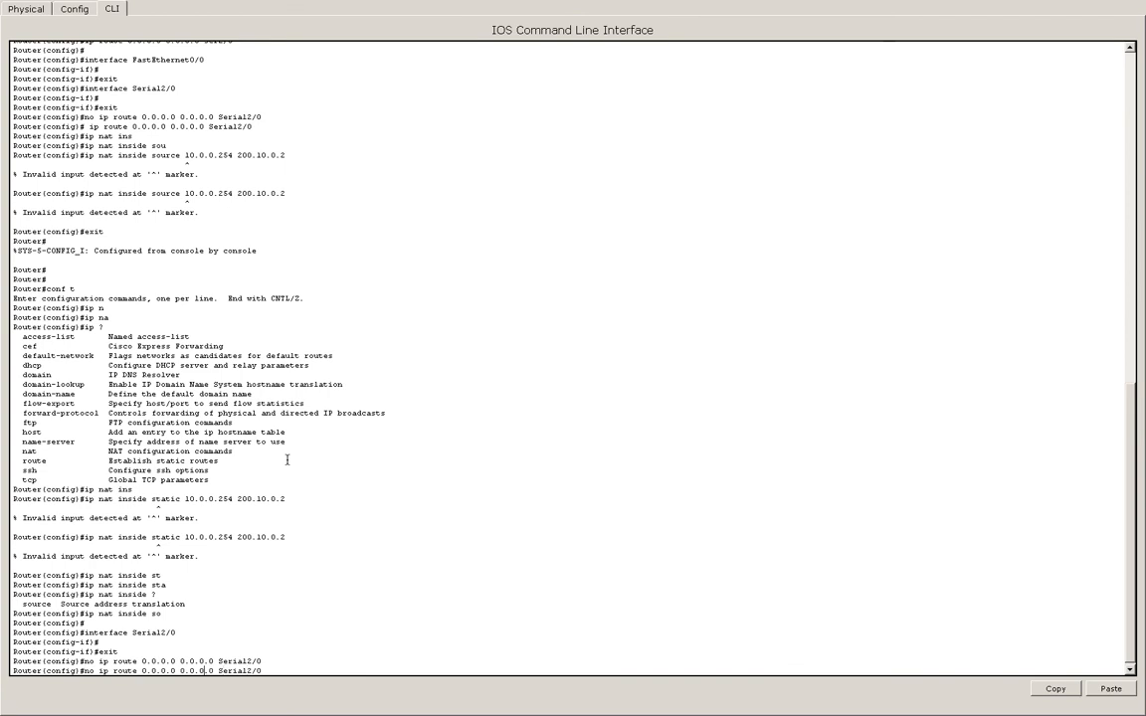
{"action": "key", "text": "Left"}
{"action": "key", "text": "Left"}
{"action": "key", "text": "Left"}
{"action": "key", "text": "Left"}
{"action": "key", "text": "Left"}
{"action": "key", "text": "Left"}
{"action": "key", "text": "Left"}
{"action": "key", "text": "Left"}
{"action": "key", "text": "Left"}
{"action": "key", "text": "Left"}
{"action": "key", "text": "Left"}
{"action": "key", "text": "Left"}
{"action": "key", "text": "Left"}
{"action": "key", "text": "Left"}
{"action": "key", "text": "Left"}
{"action": "key", "text": "Left"}
{"action": "key", "text": "Left"}
{"action": "key", "text": "Left"}
{"action": "key", "text": "Left"}
{"action": "key", "text": "Left"}
{"action": "key", "text": "BackSpace"}
{"action": "key", "text": "BackSpace"}
{"action": "key", "text": "BackSpace"}
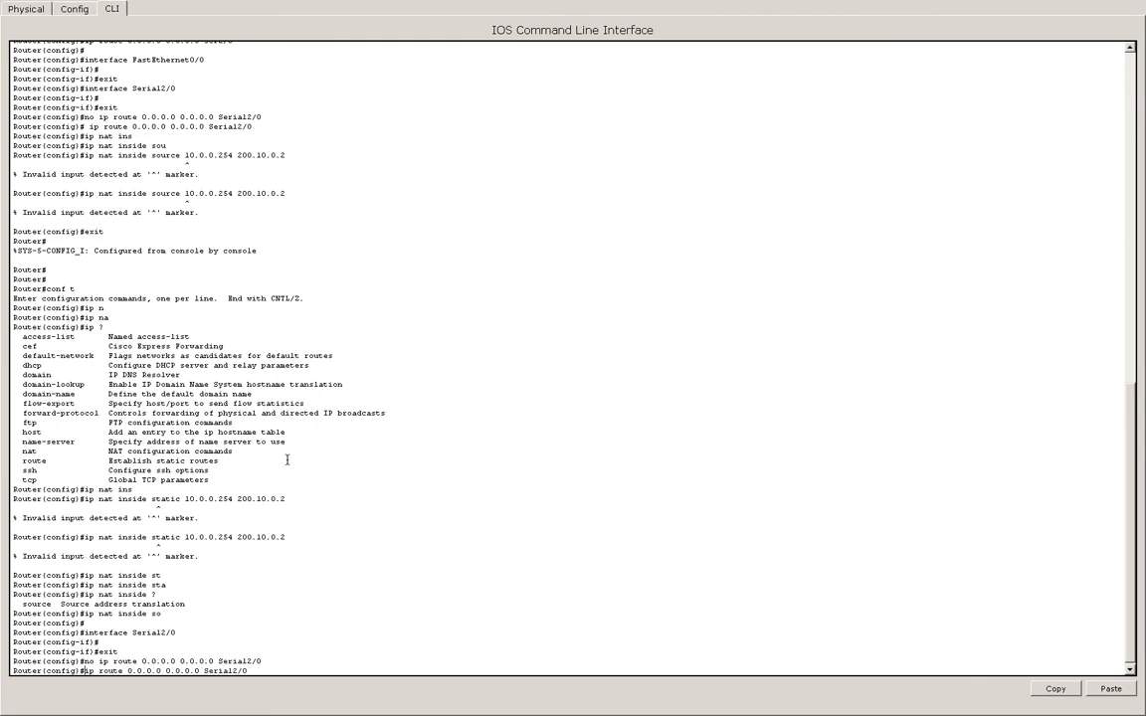
{"action": "key", "text": "Return"}
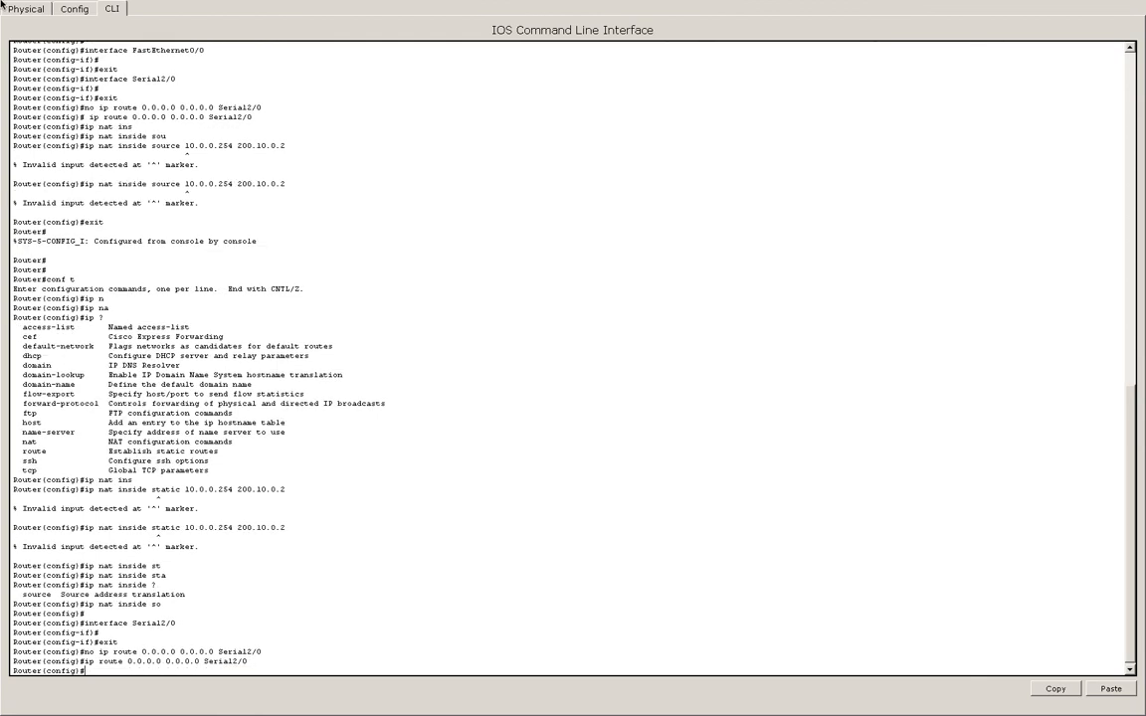
{"action": "left_click", "coordinate": [12, 28]}
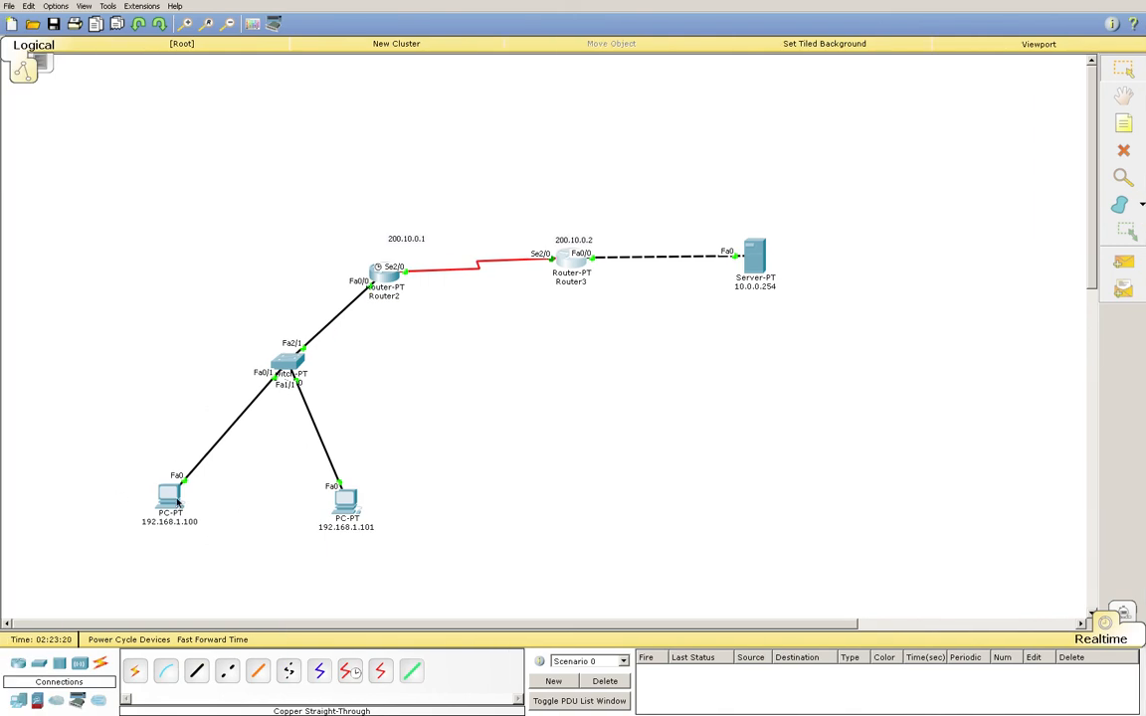
Retest web access from PC 192.168.1.100 by reloading 10.0.0.254, then reopening the web browser and requesting the address again
{"action": "left_click", "coordinate": [171, 499]}
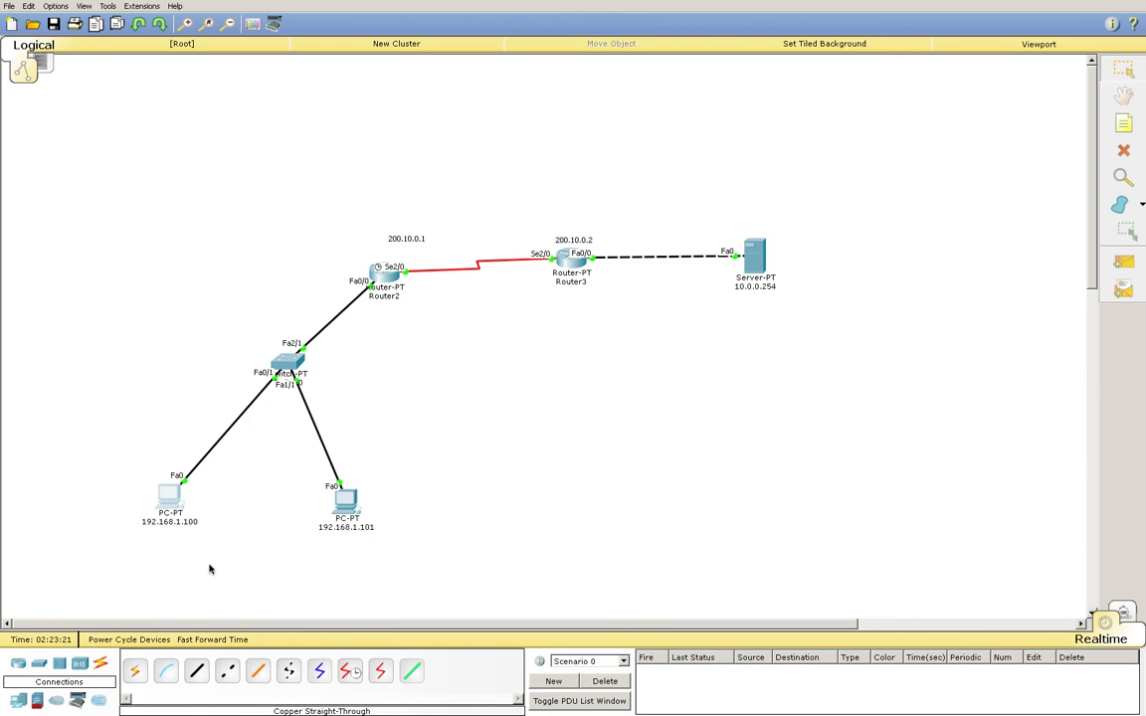
{"action": "mouse_move", "coordinate": [8, 6]}
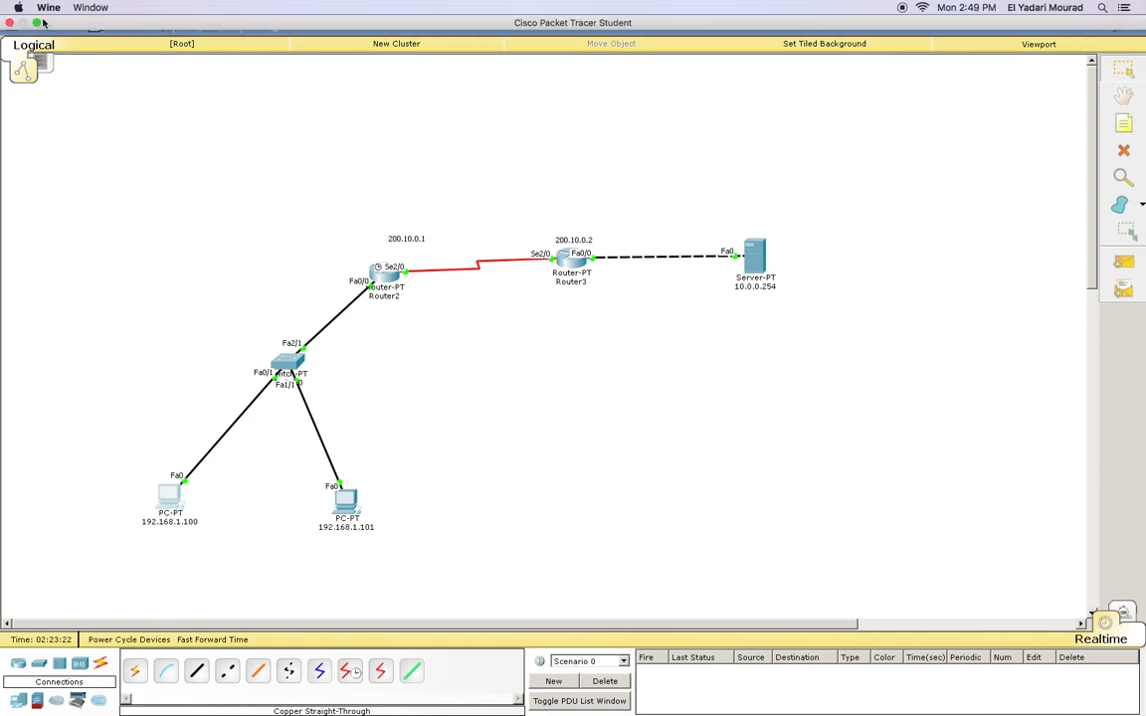
{"action": "left_click", "coordinate": [40, 22]}
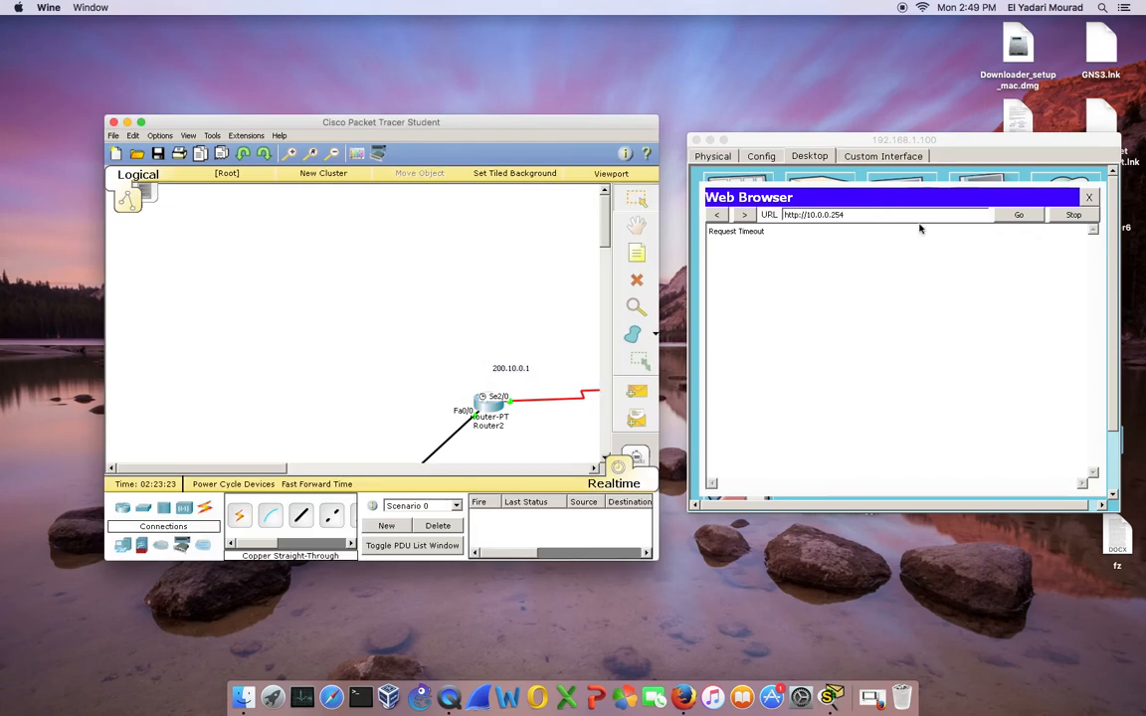
{"action": "left_click", "coordinate": [1019, 216]}
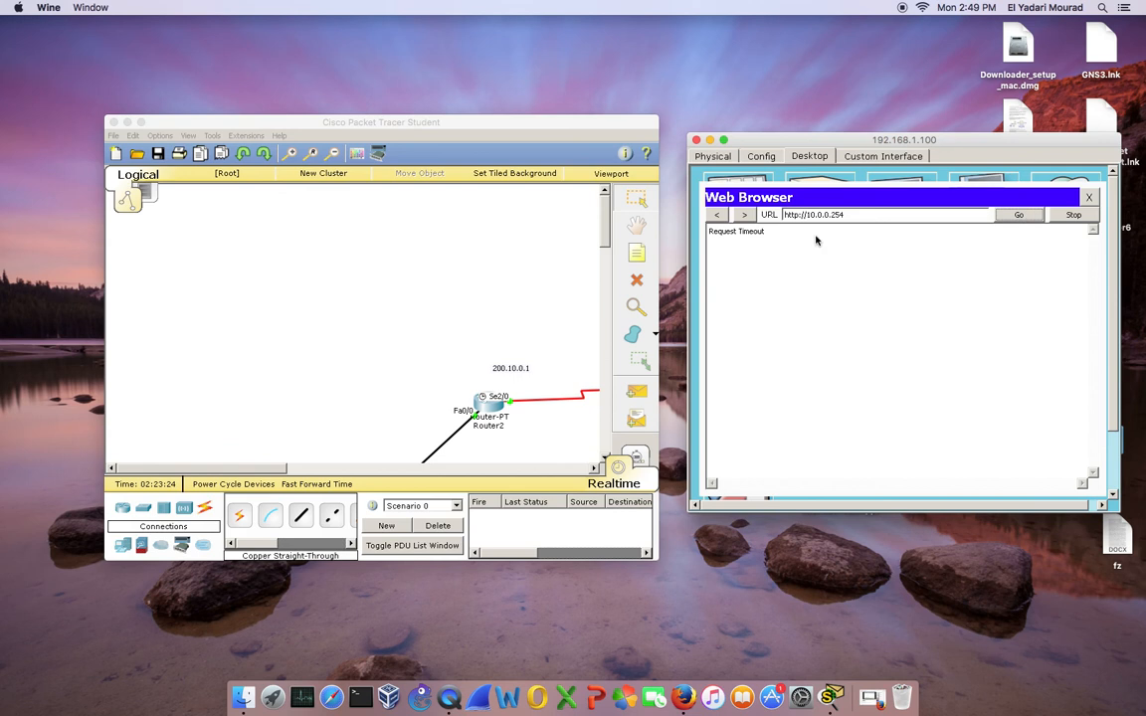
{"action": "left_click", "coordinate": [1020, 217]}
{"action": "left_click", "coordinate": [1090, 197]}
{"action": "left_click", "coordinate": [1071, 202]}
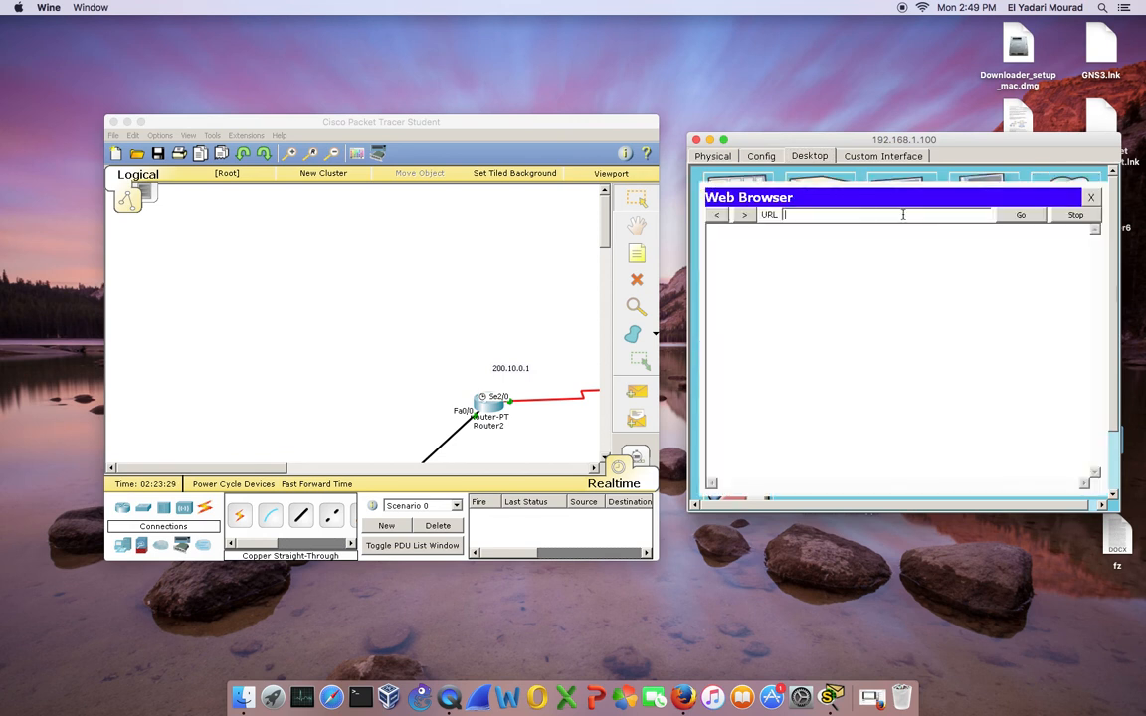
{"action": "type", "text": "10.0.0.254"}
{"action": "key", "text": "Return"}
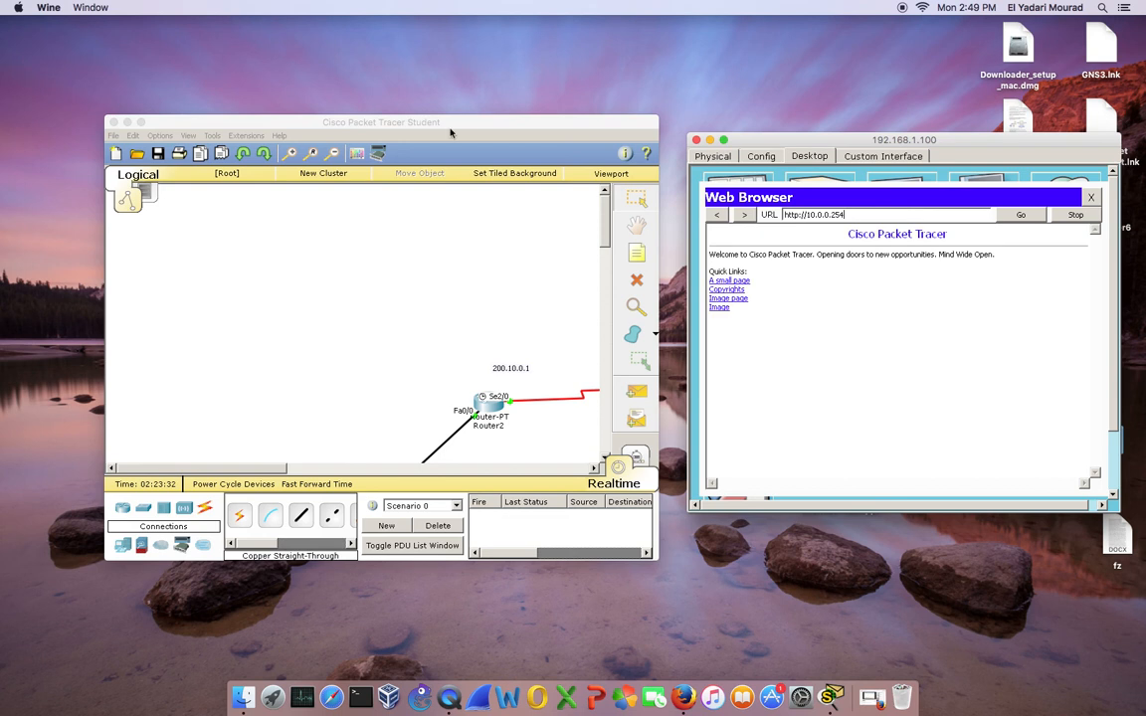
Return the topology to full screen and examine Router3 and the server at 10.0.0.254
{"action": "left_click", "coordinate": [408, 120]}
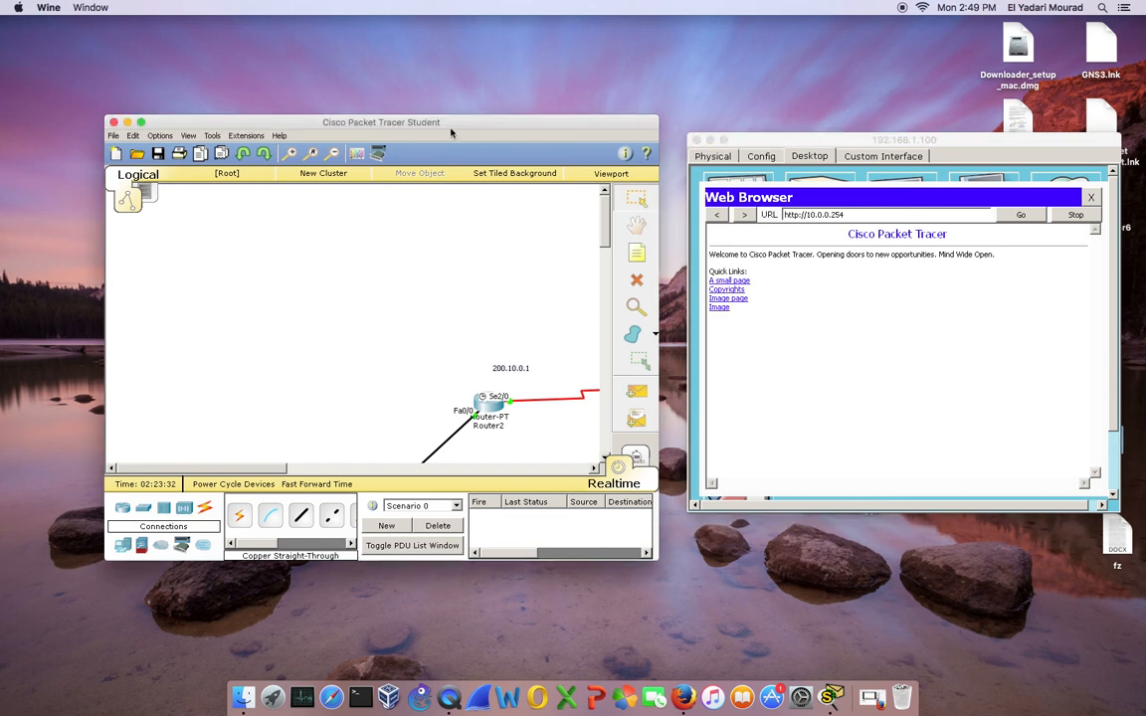
{"action": "left_click", "coordinate": [140, 121]}
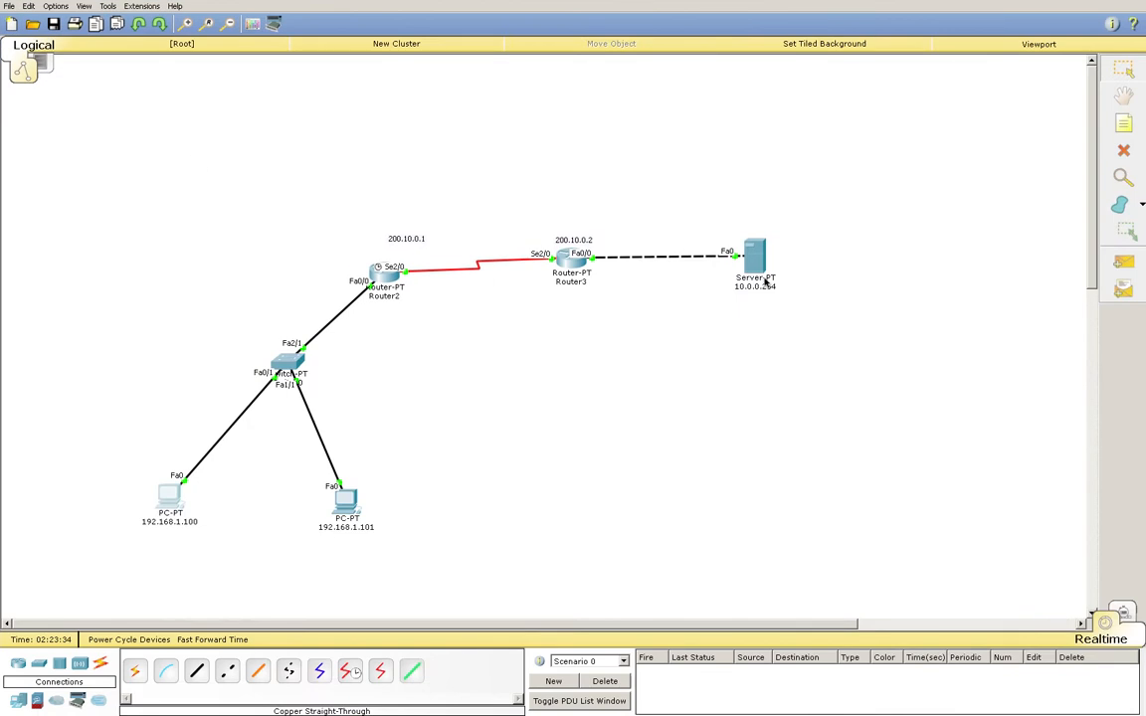
{"action": "mouse_move", "coordinate": [765, 284]}
{"action": "mouse_move", "coordinate": [564, 286]}
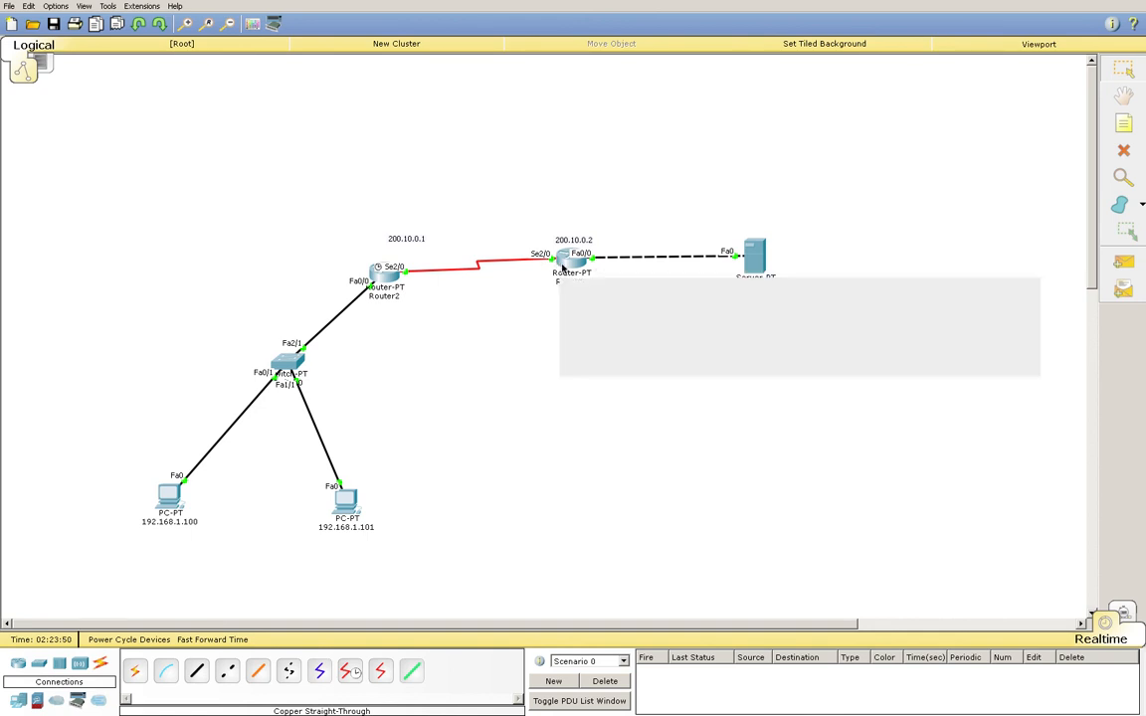
{"action": "mouse_move", "coordinate": [751, 260]}
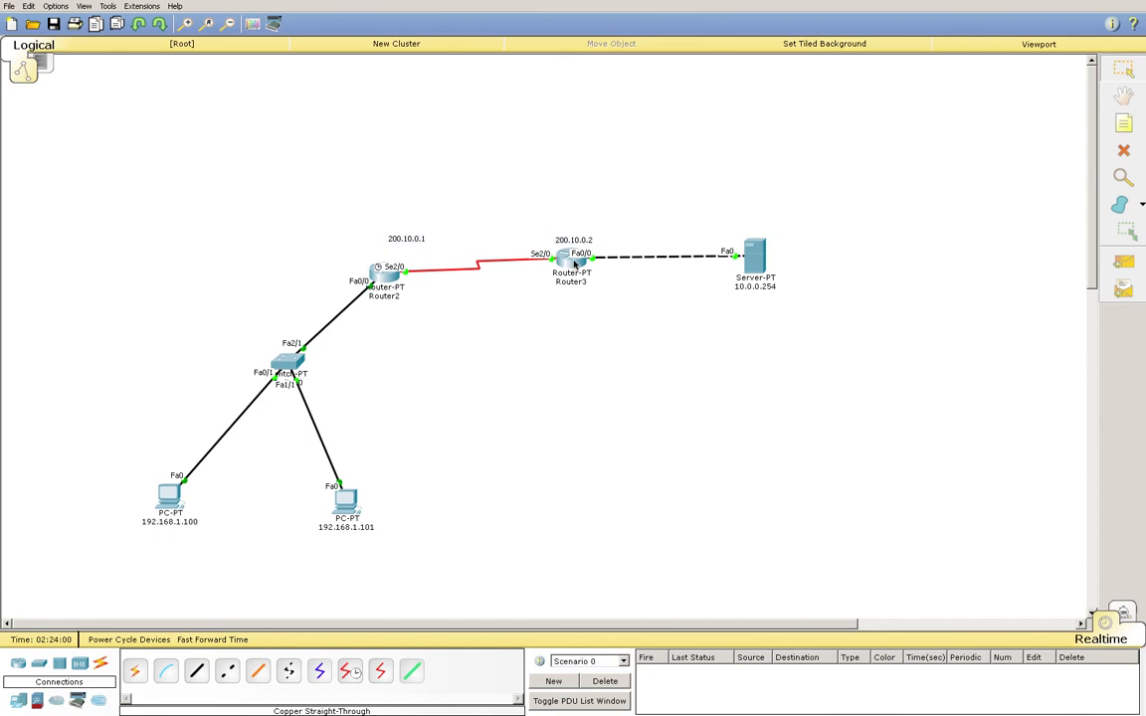
{"action": "mouse_move", "coordinate": [754, 710]}
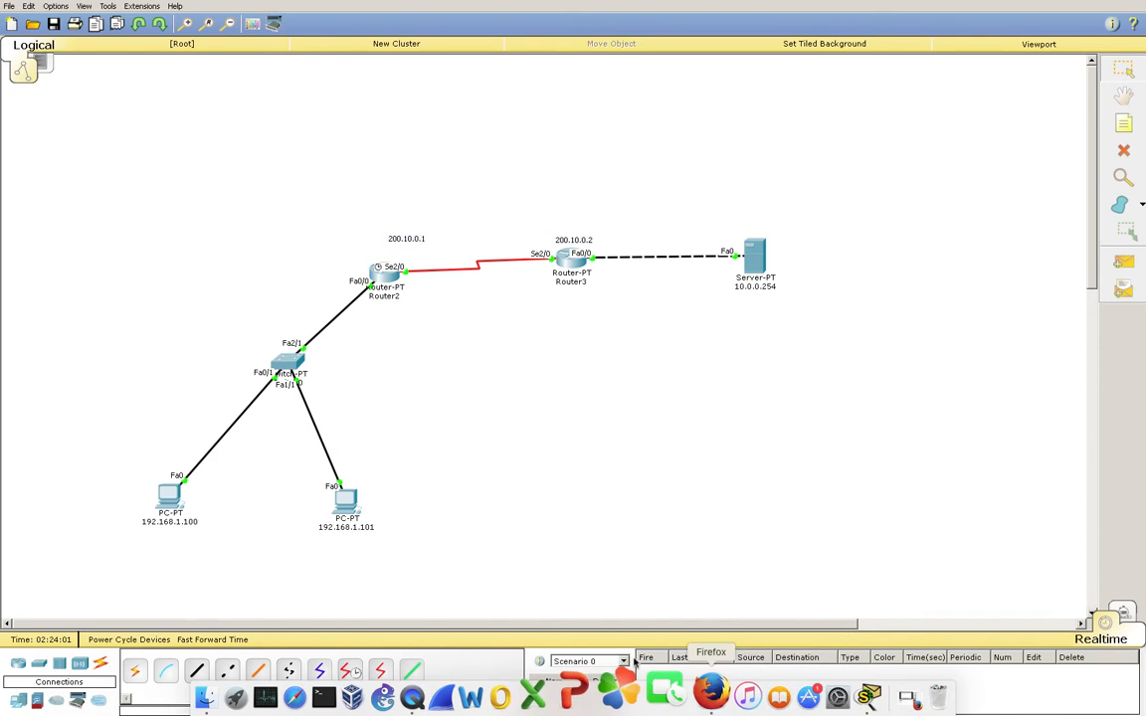
{"action": "left_click", "coordinate": [174, 501]}
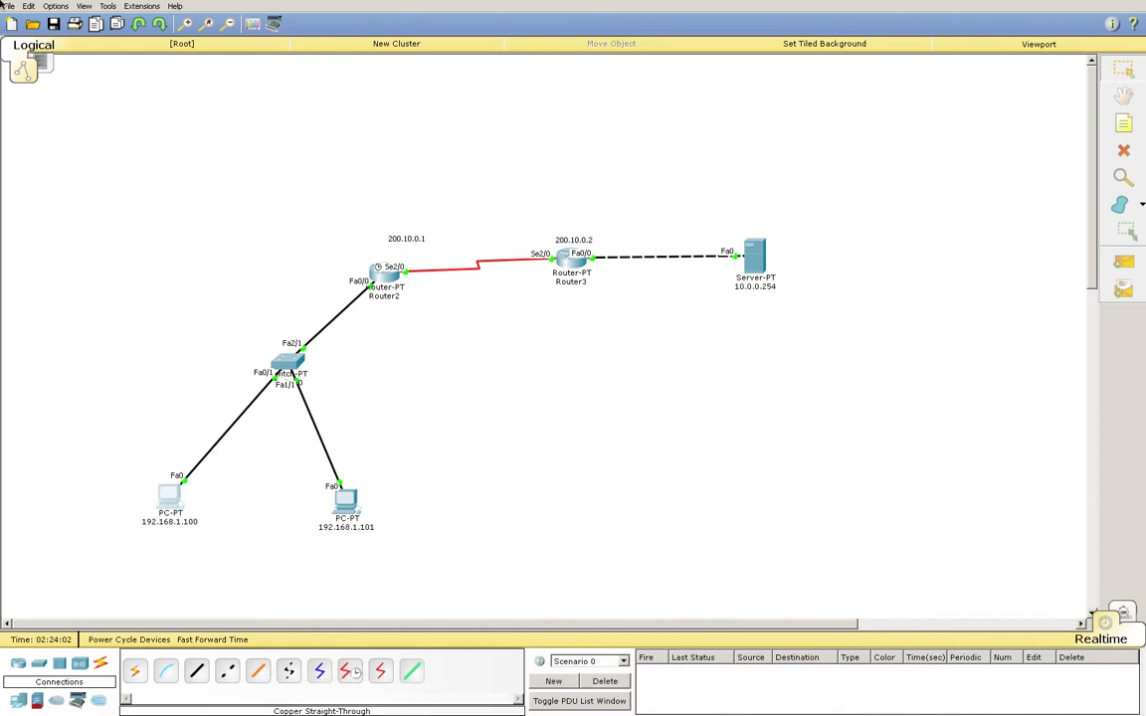
{"action": "mouse_move", "coordinate": [3, 5]}
{"action": "left_click", "coordinate": [35, 23]}
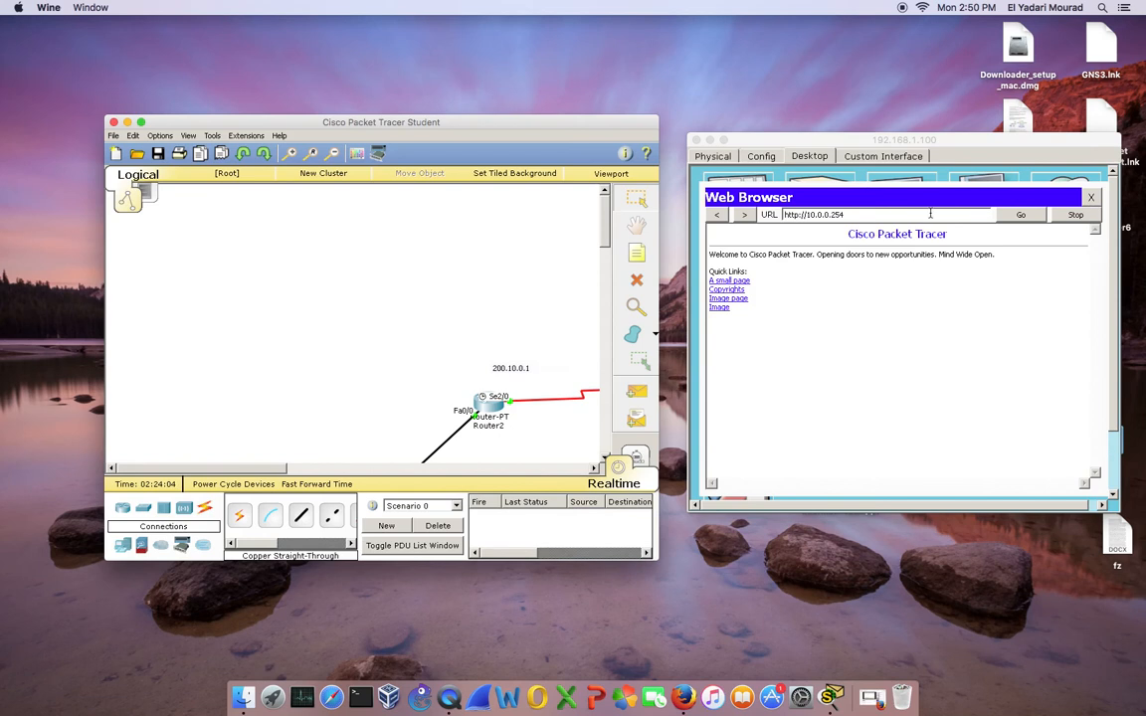
{"action": "left_click", "coordinate": [873, 215]}
{"action": "key", "text": "BackSpace"}
{"action": "key", "text": "BackSpace"}
{"action": "key", "text": "BackSpace"}
{"action": "key", "text": "BackSpace"}
{"action": "key", "text": "BackSpace"}
{"action": "key", "text": "BackSpace"}
{"action": "key", "text": "BackSpace"}
{"action": "key", "text": "BackSpace"}
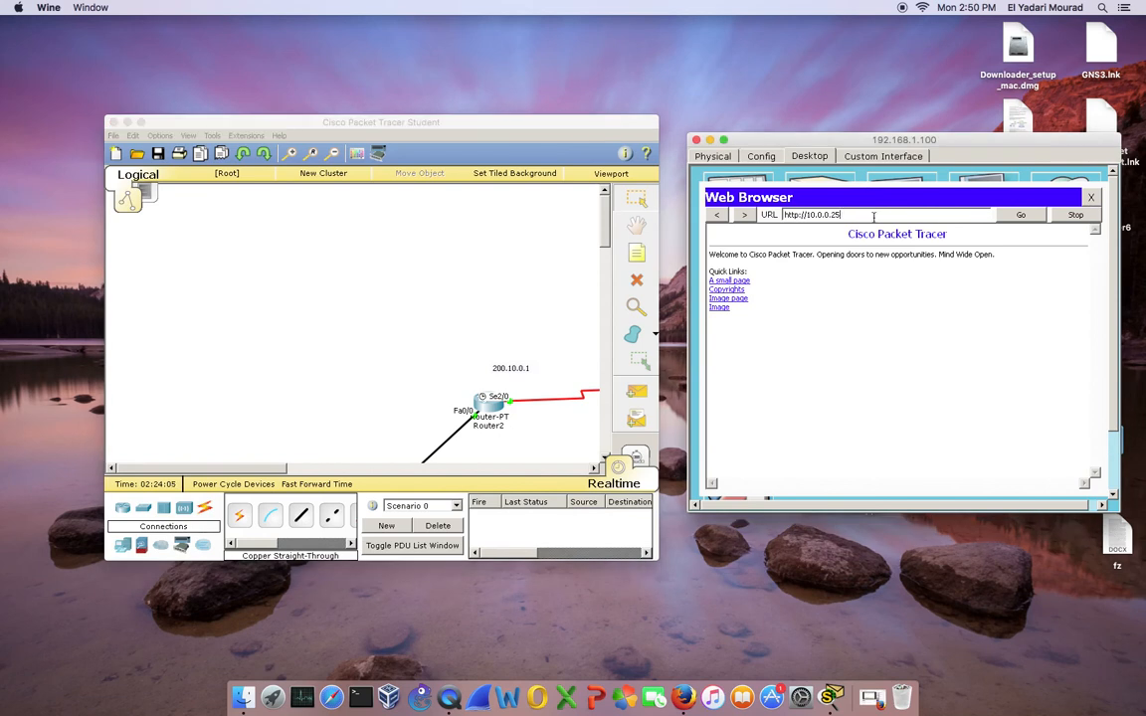
{"action": "key", "text": "BackSpace"}
{"action": "key", "text": "BackSpace"}
{"action": "type", "text": "200.10.0.2"}
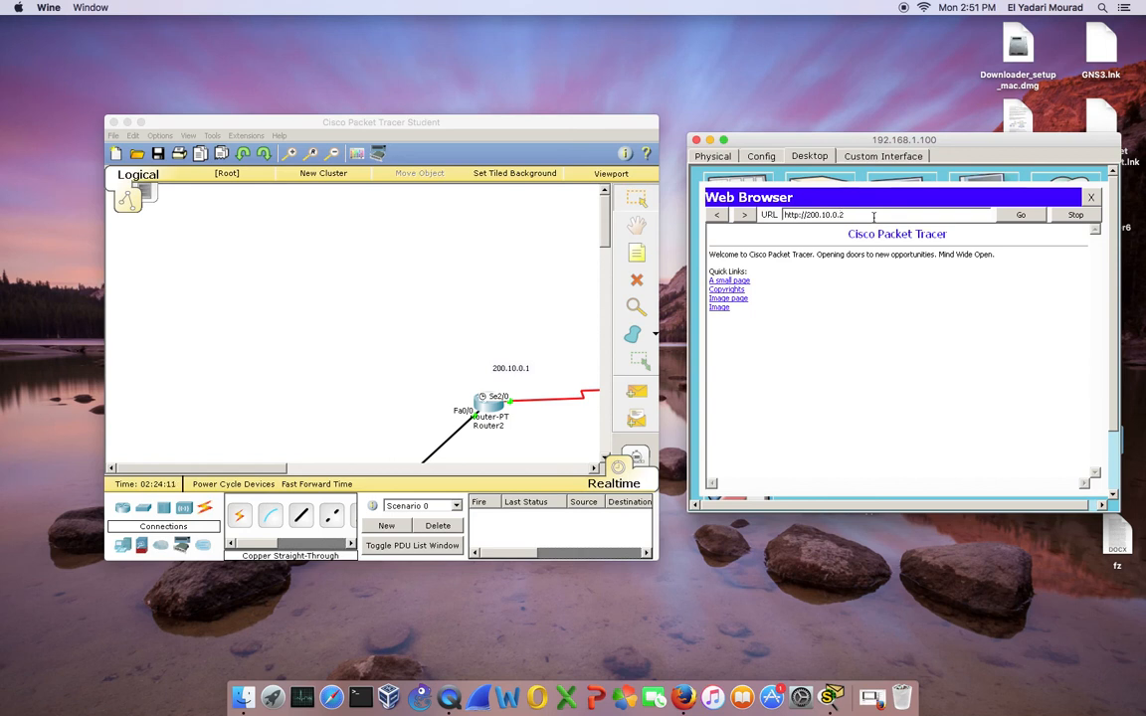
{"action": "key", "text": "Return"}
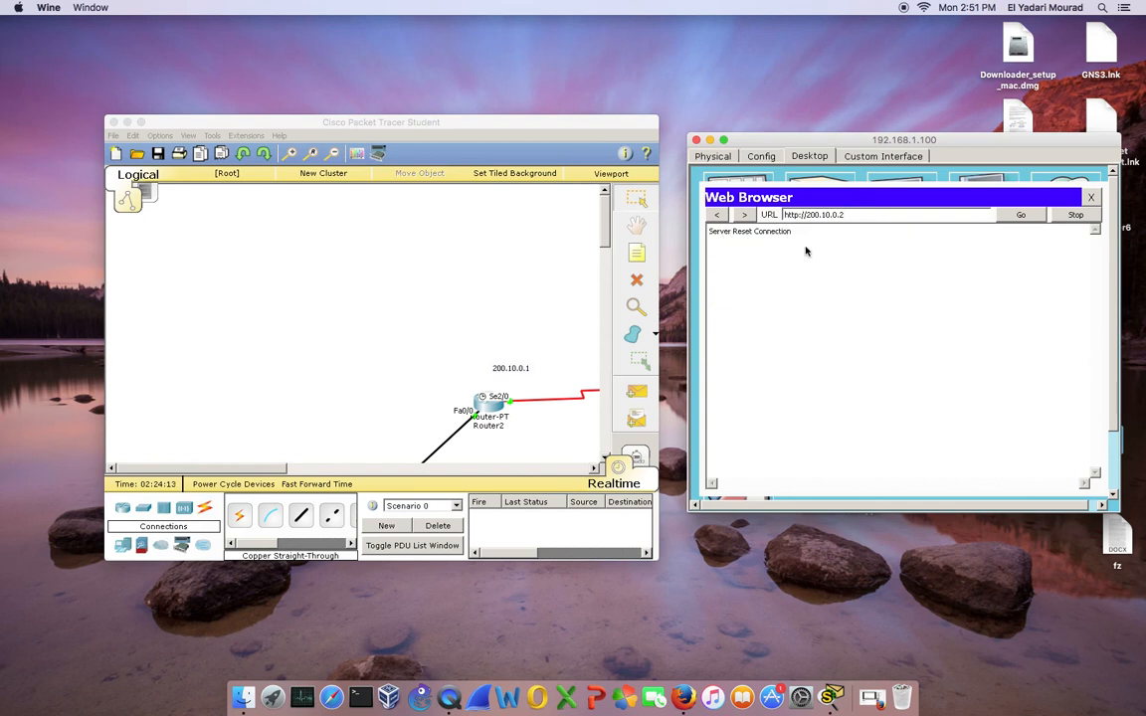
{"action": "left_click", "coordinate": [1090, 197]}
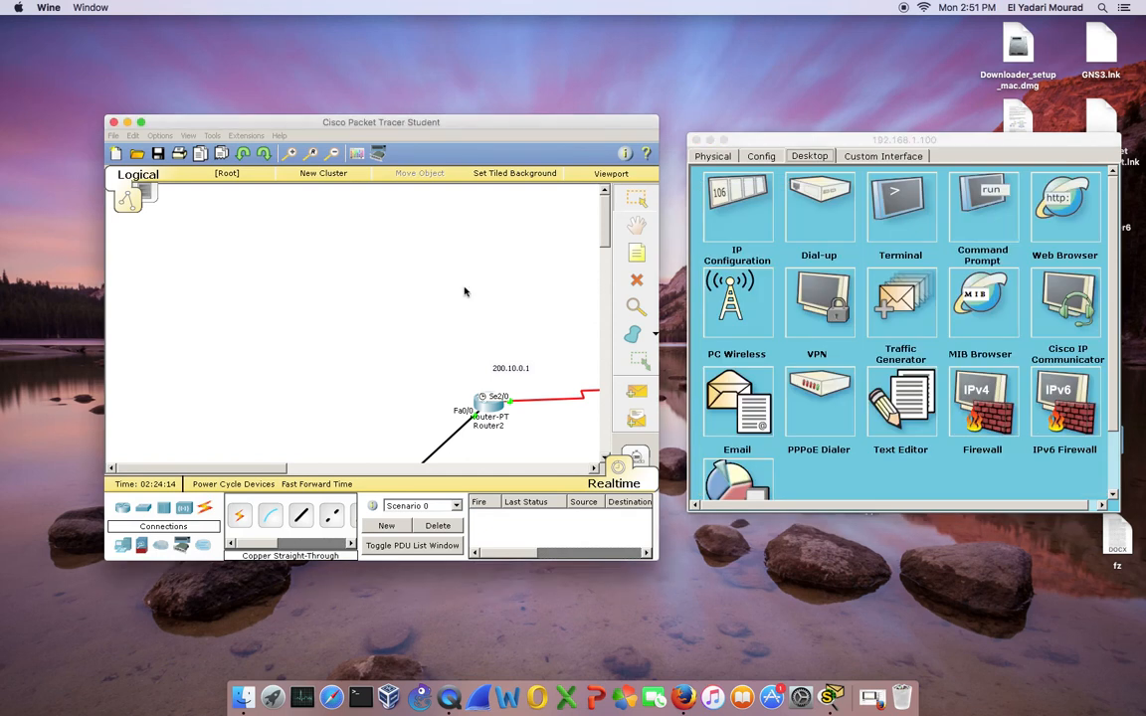
Return the topology to full screen and open Router3's command line at a clear configuration prompt
{"action": "left_click", "coordinate": [461, 289]}
{"action": "left_click", "coordinate": [141, 122]}
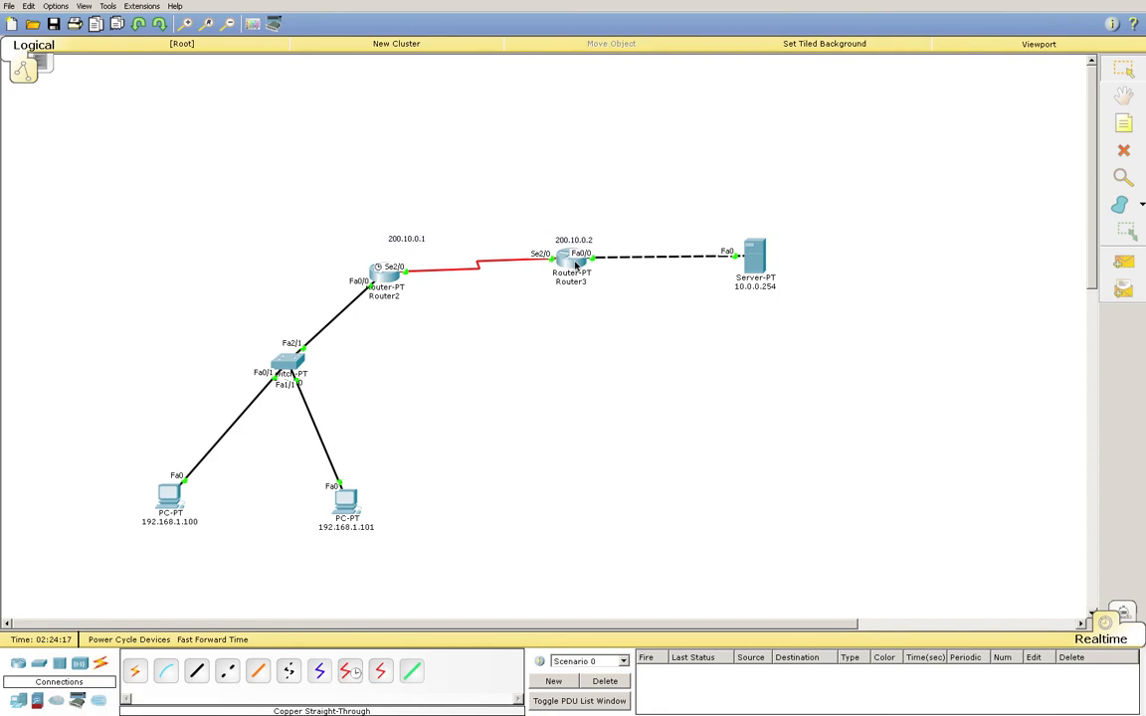
{"action": "left_click", "coordinate": [575, 262]}
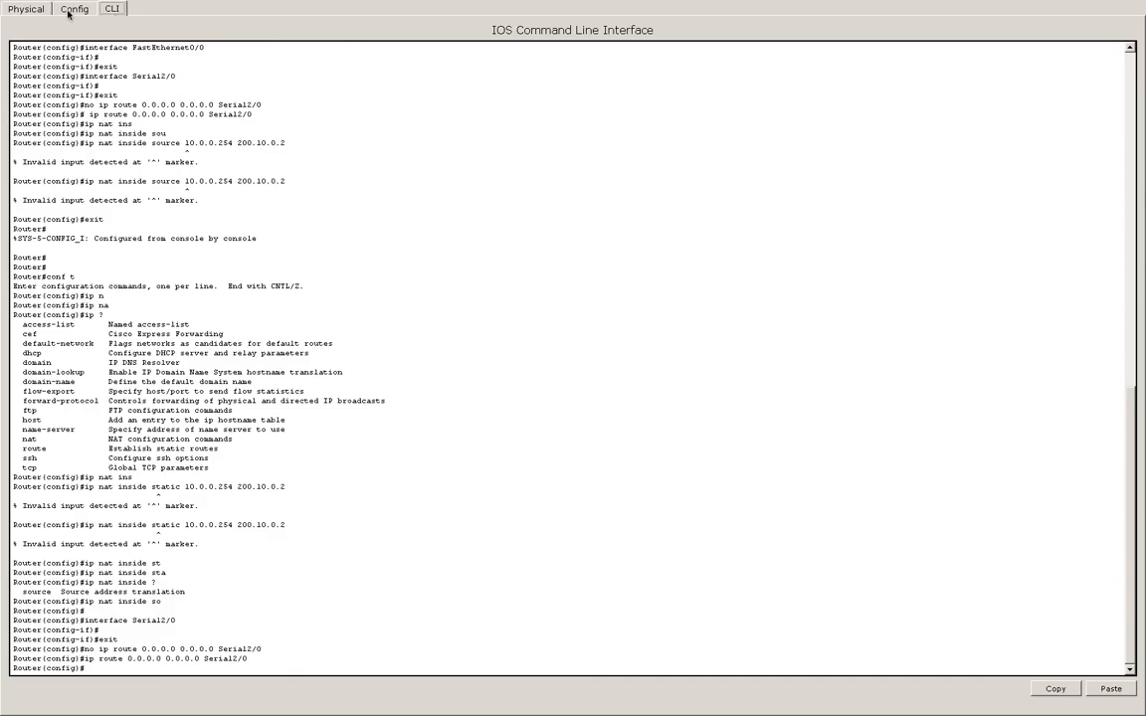
{"action": "left_click", "coordinate": [68, 12]}
{"action": "left_click", "coordinate": [109, 10]}
{"action": "key", "text": "Return"}
{"action": "key", "text": "Return"}
{"action": "key", "text": "Return"}
{"action": "key", "text": "Return"}
{"action": "key", "text": "Return"}
{"action": "key", "text": "Return"}
{"action": "key", "text": "Return"}
{"action": "key", "text": "Return"}
{"action": "key", "text": "Return"}
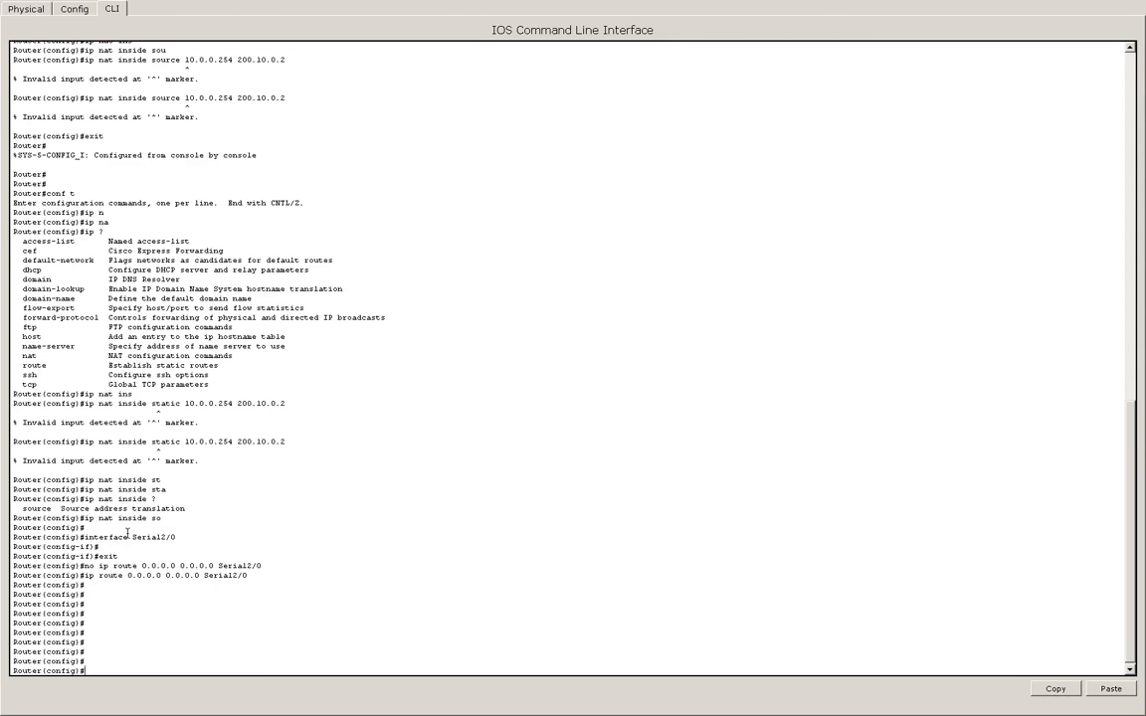
Enter "ip nat inside source static 10.0.0.254 200.10.0.2" on Router3, listing the available NAT options while building the command
{"action": "type", "text": "ip nat ?"}
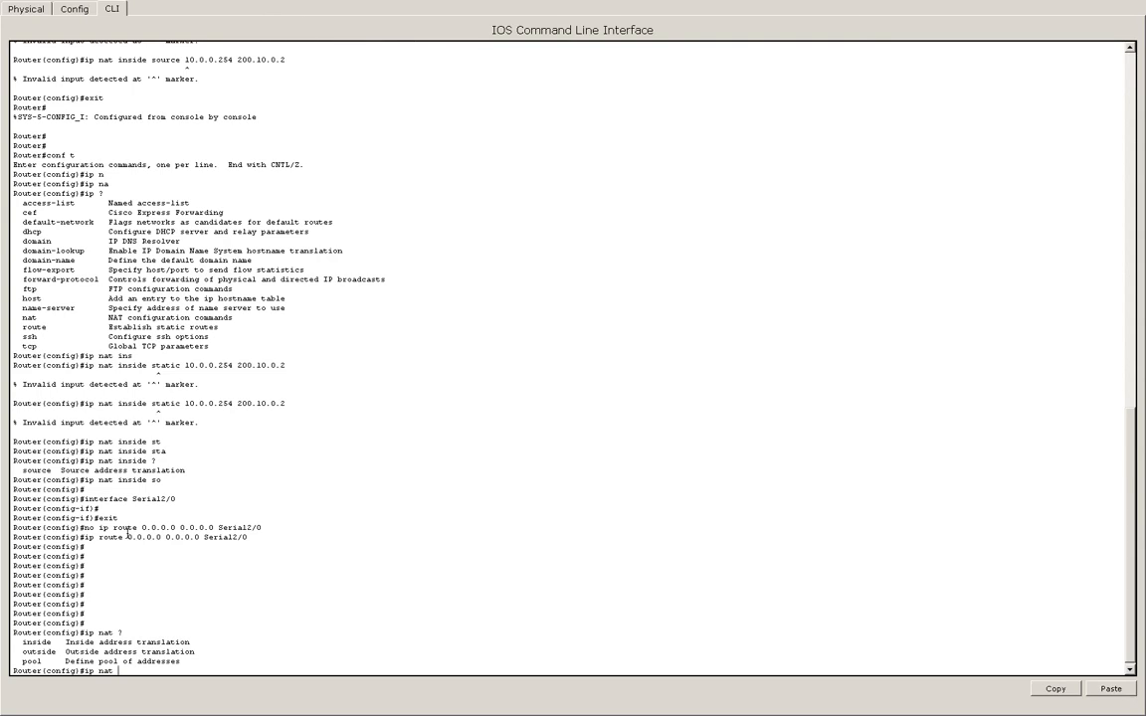
{"action": "type", "text": "in"}
{"action": "key", "text": "Tab"}
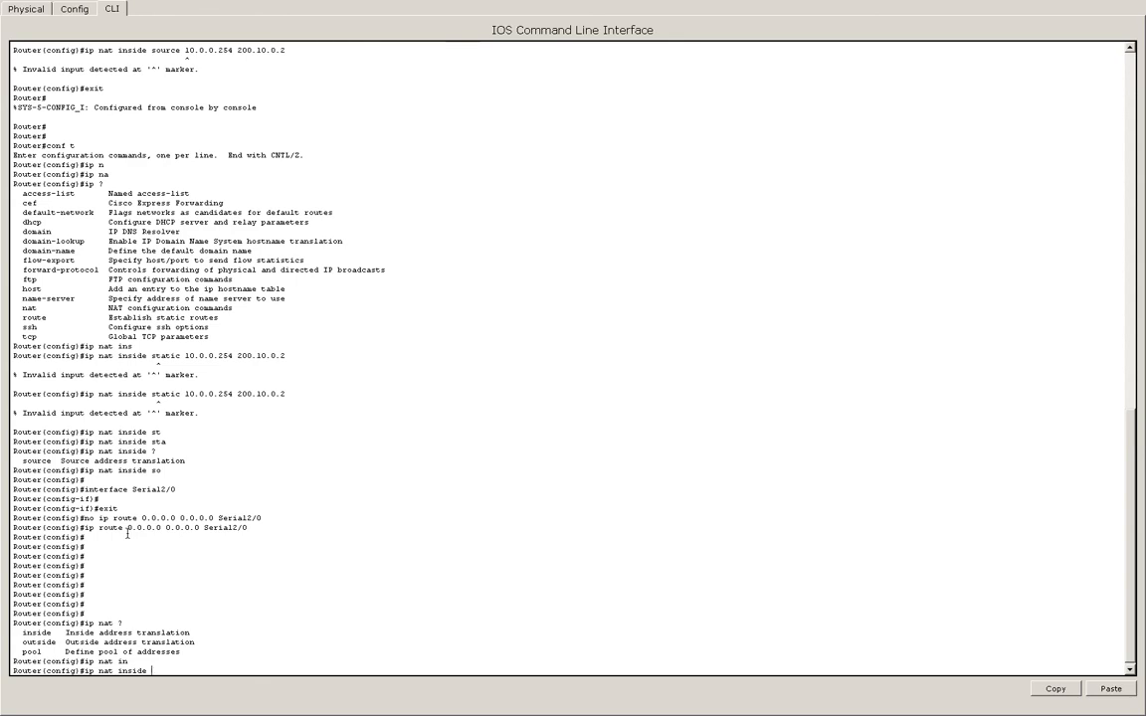
{"action": "type", "text": "?"}
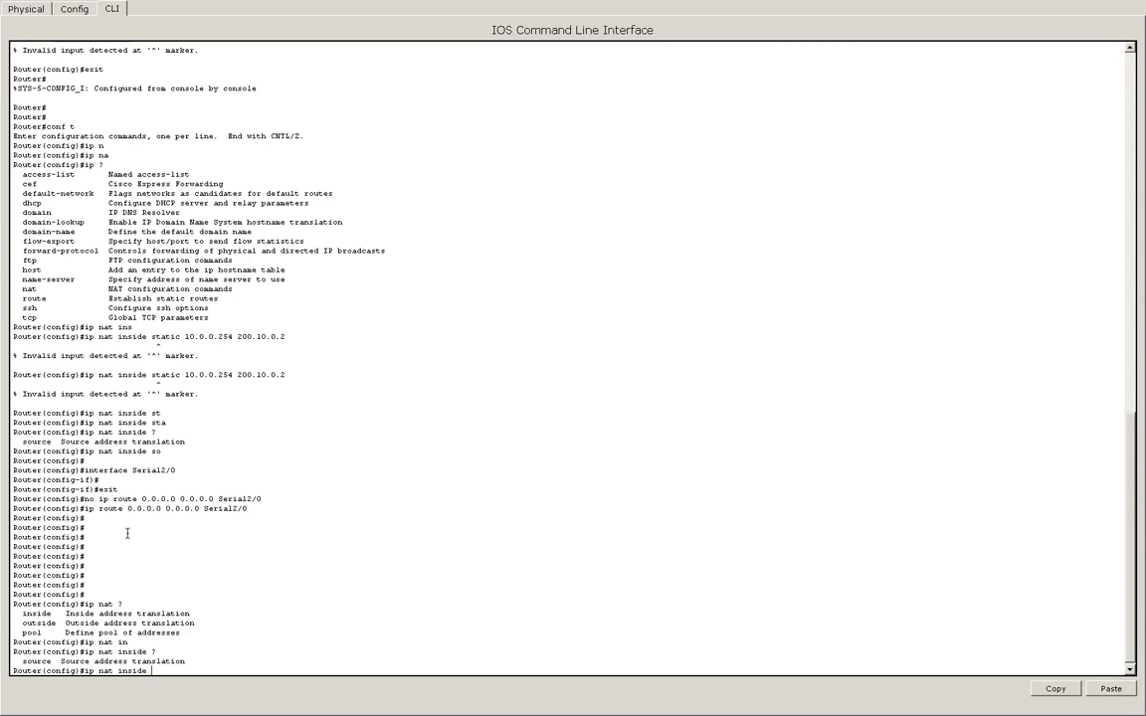
{"action": "type", "text": "so"}
{"action": "key", "text": "Tab"}
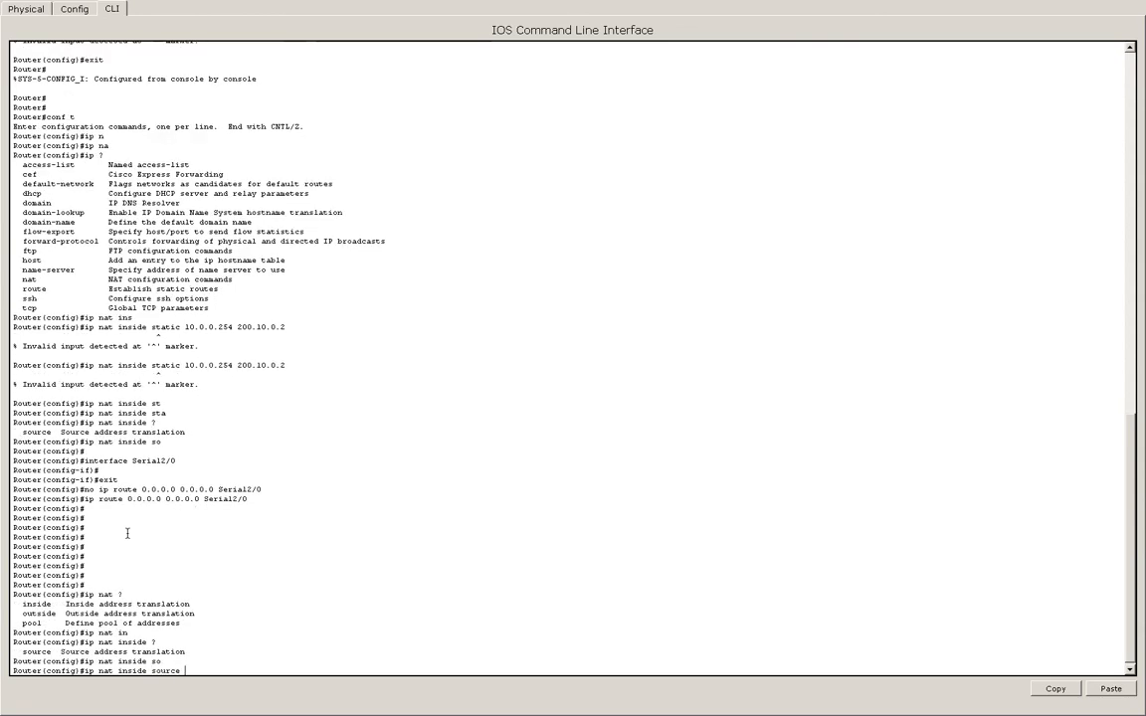
{"action": "type", "text": "s"}
{"action": "type", "text": "?"}
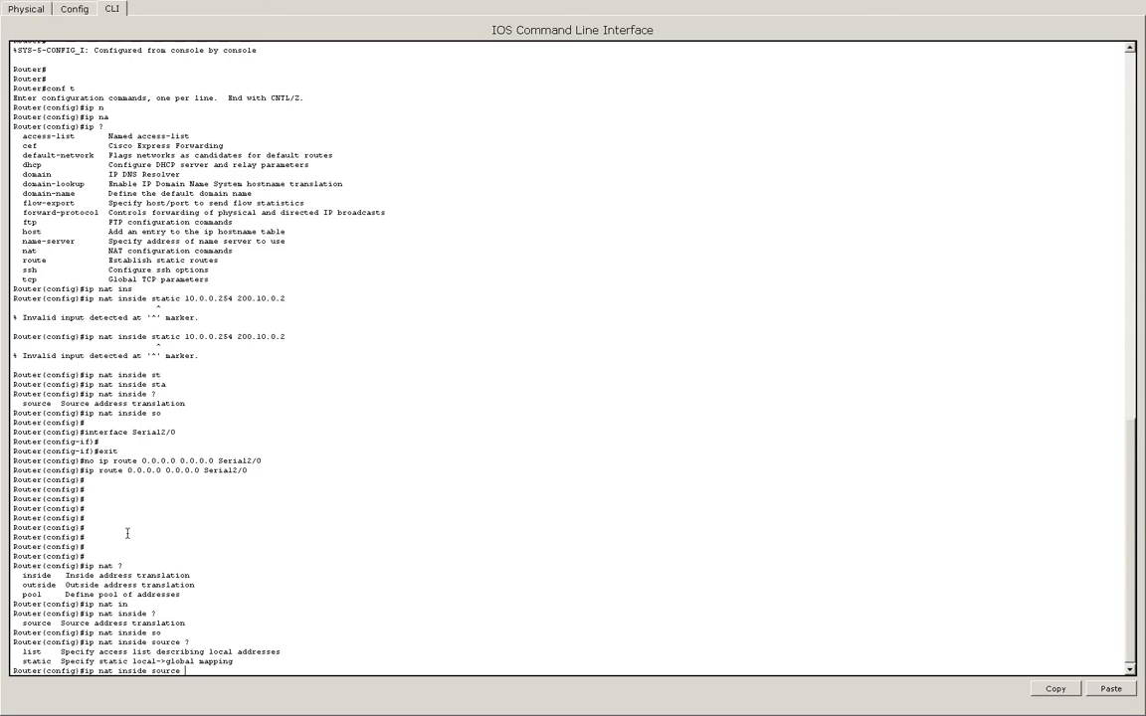
{"action": "type", "text": "st"}
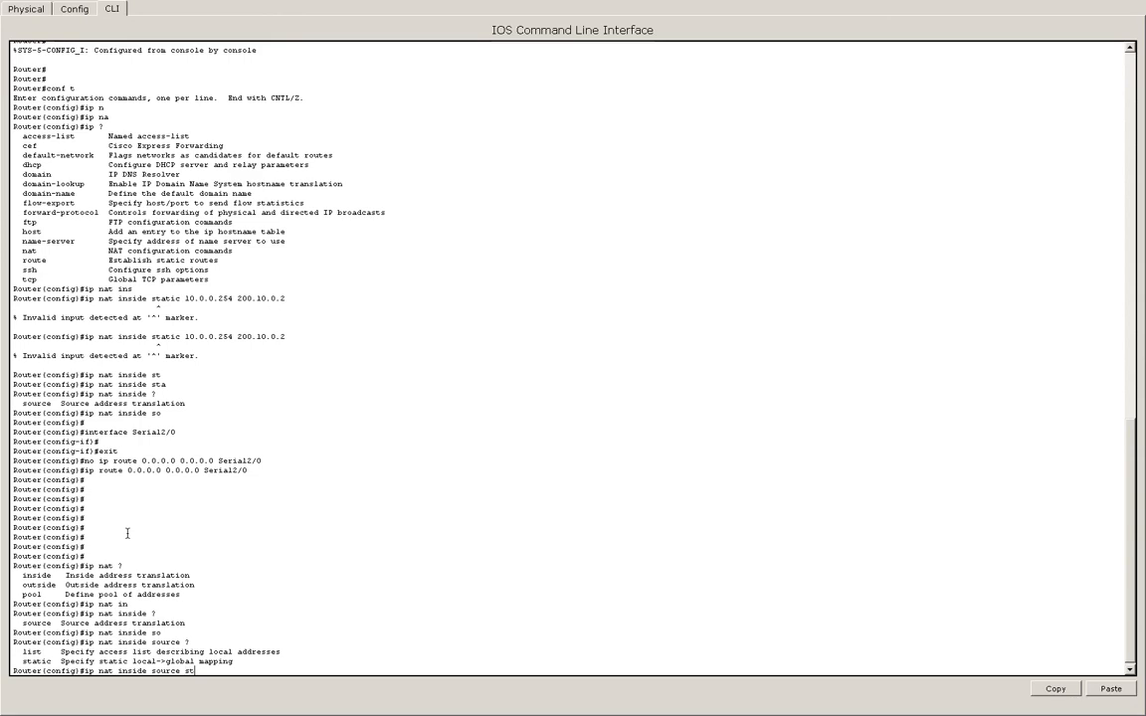
{"action": "key", "text": "Tab"}
{"action": "type", "text": "10"}
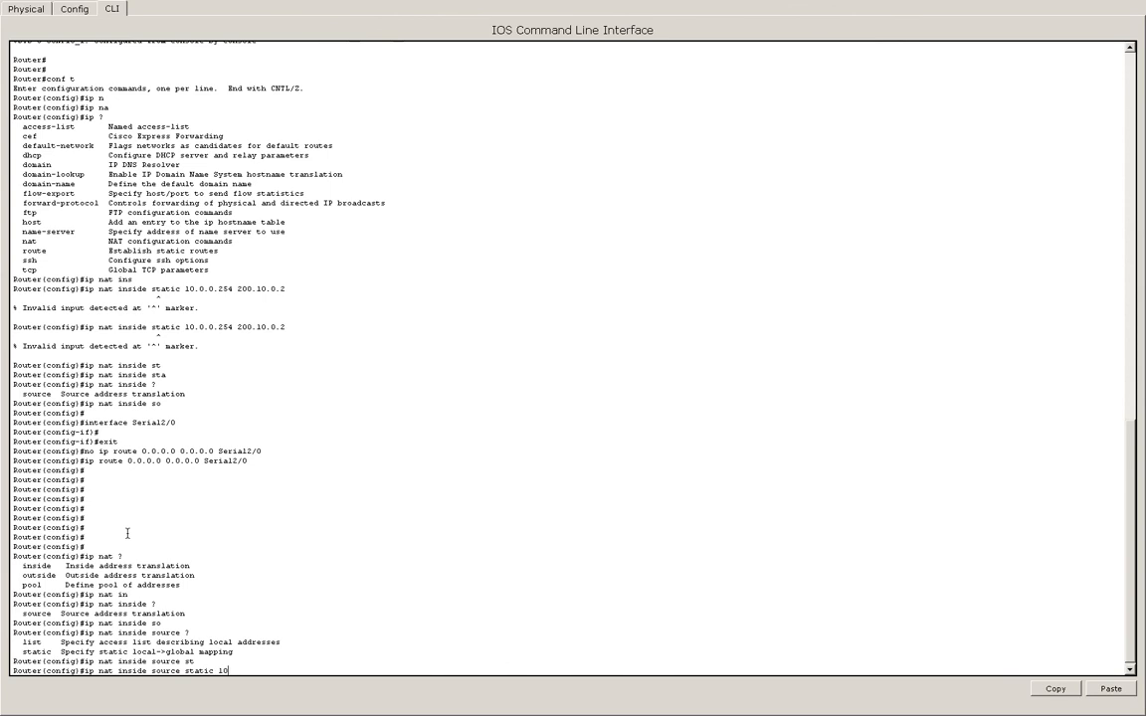
{"action": "type", "text": ".0.0.254 200.10."}
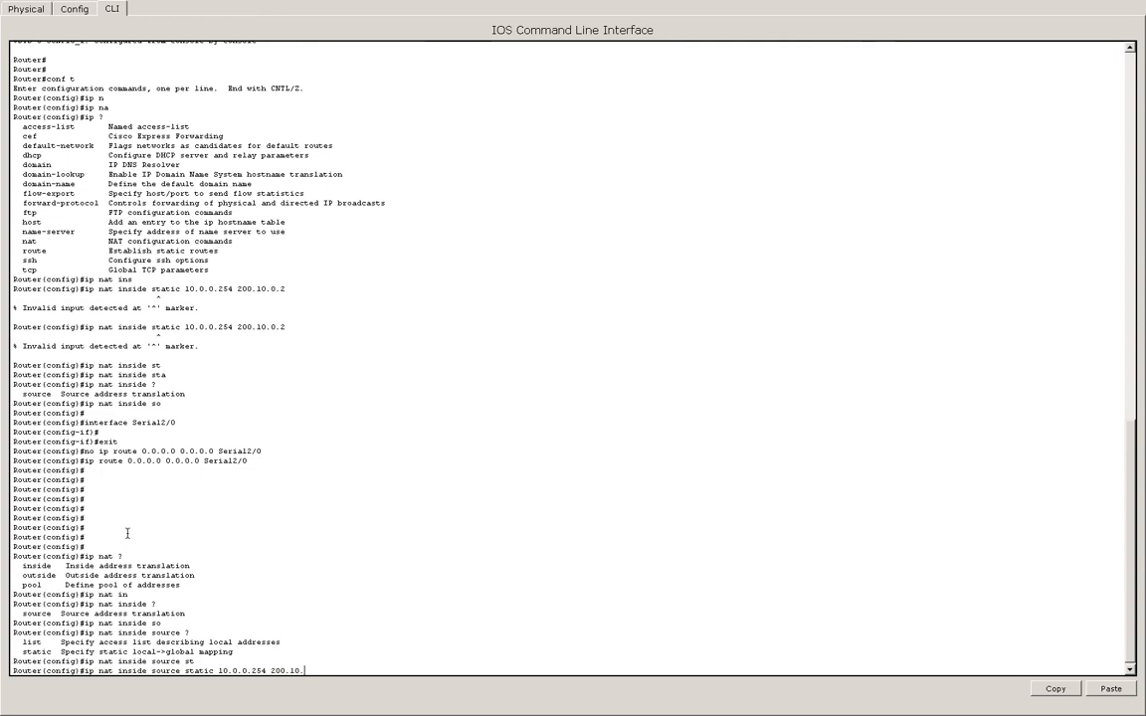
{"action": "type", "text": "0.2"}
{"action": "key", "text": "Return"}
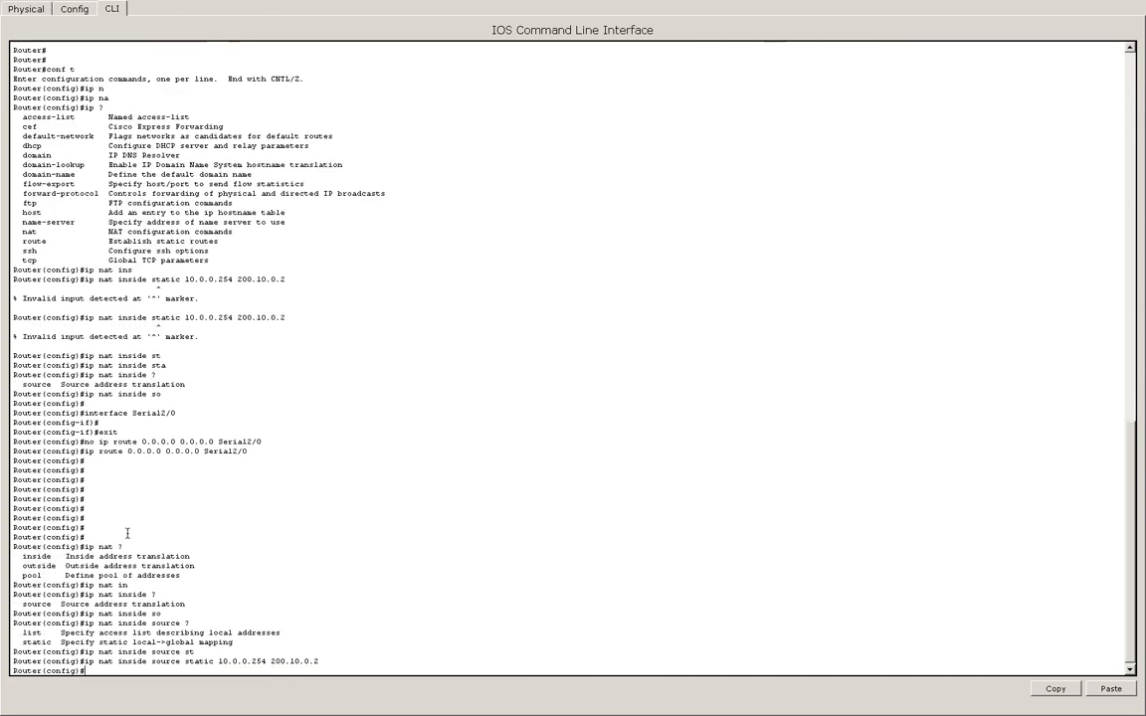
Mark Router3's interface se2/0 as the NAT outside interface with "ip nat outside"
{"action": "type", "text": "int se2/0"}
{"action": "key", "text": "Return"}
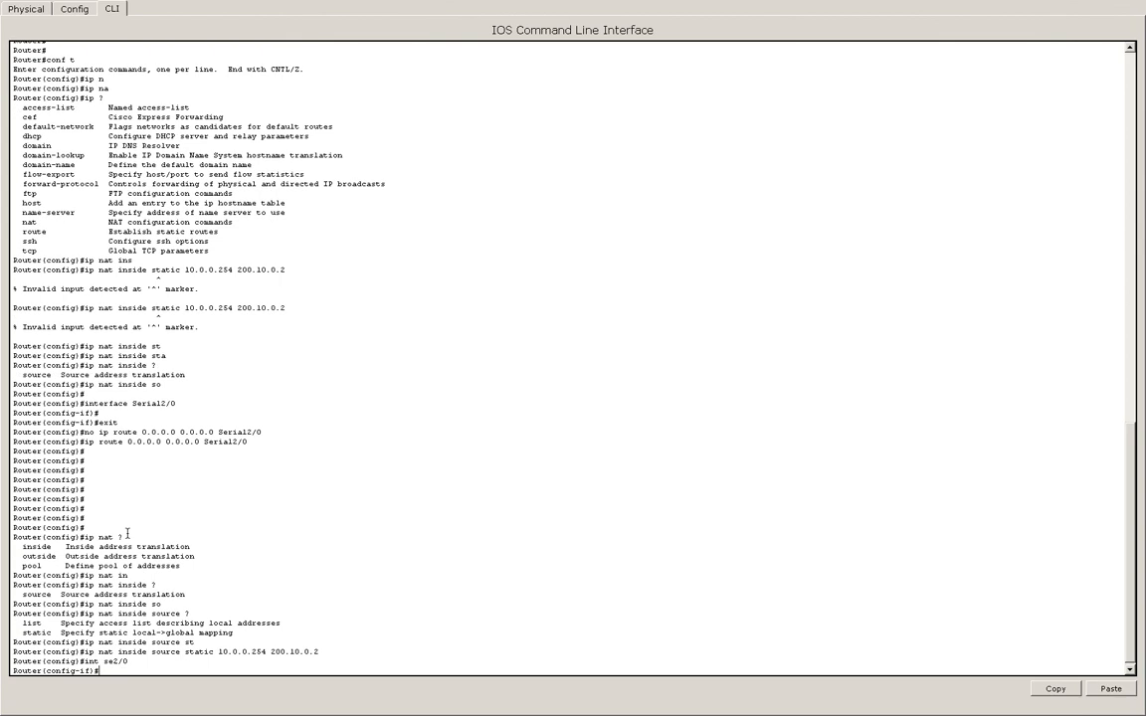
{"action": "type", "text": "ip nat ou"}
{"action": "key", "text": "Tab"}
{"action": "key", "text": "Return"}
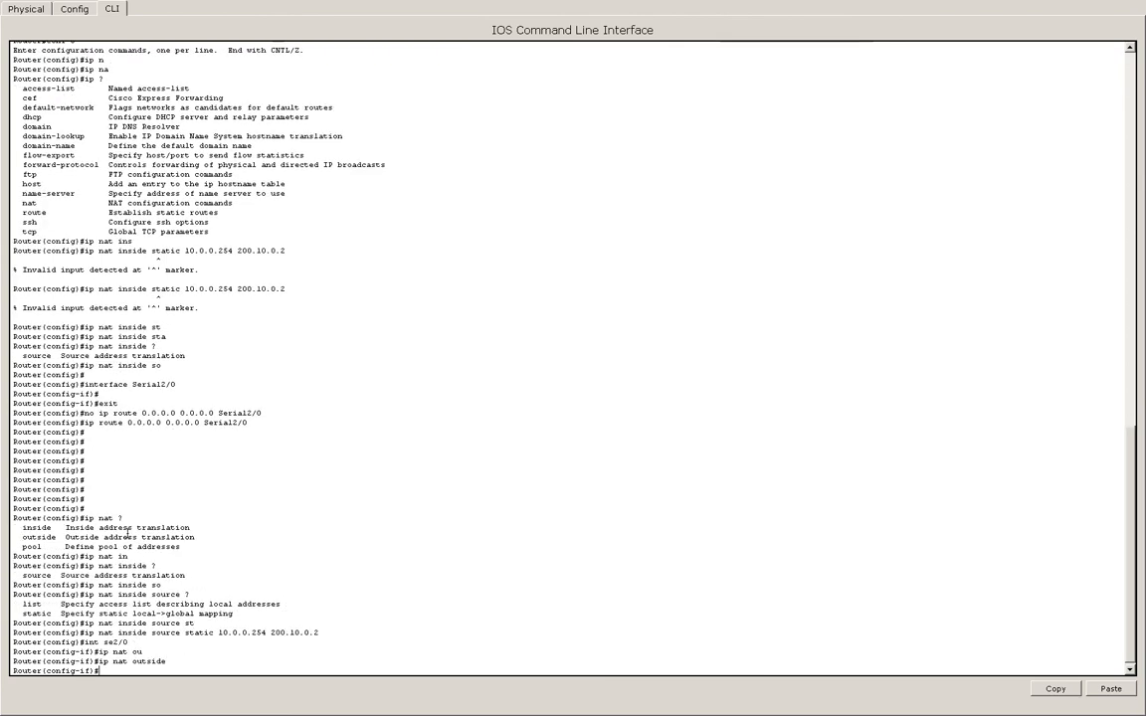
Mark Router3's interface fa0/0 as the NAT inside interface with "ip nat inside" and leave configuration mode
{"action": "type", "text": "int fa0/0"}
{"action": "key", "text": "Return"}
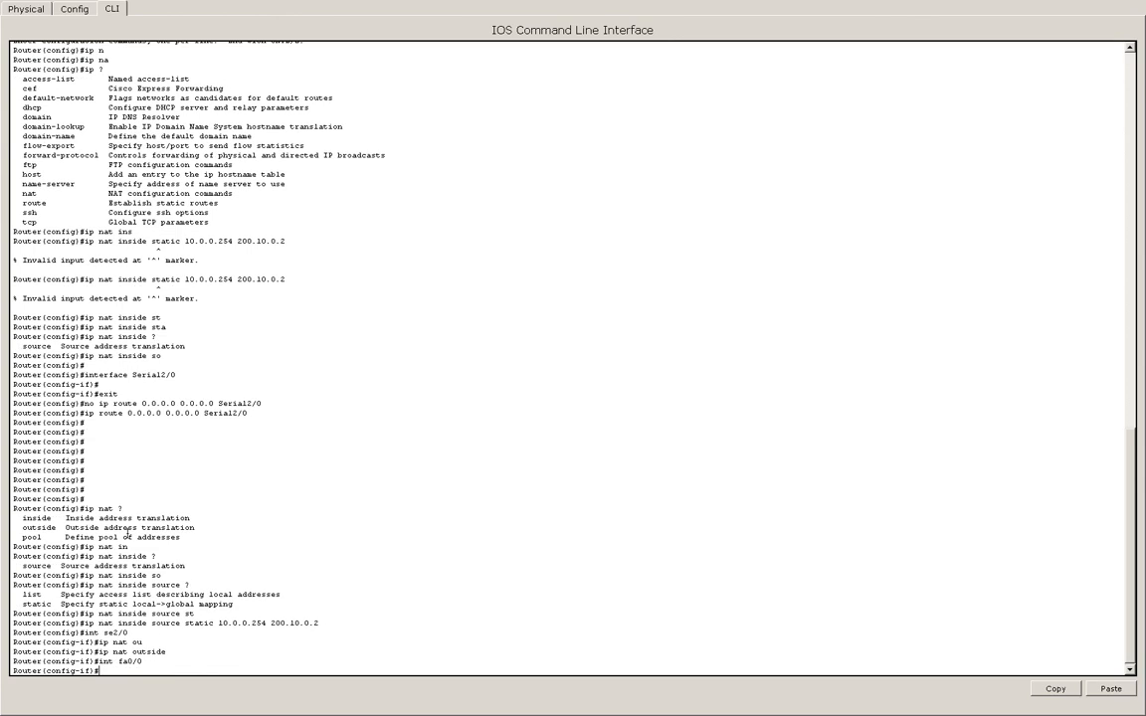
{"action": "type", "text": "ip nat ins"}
{"action": "key", "text": "Tab"}
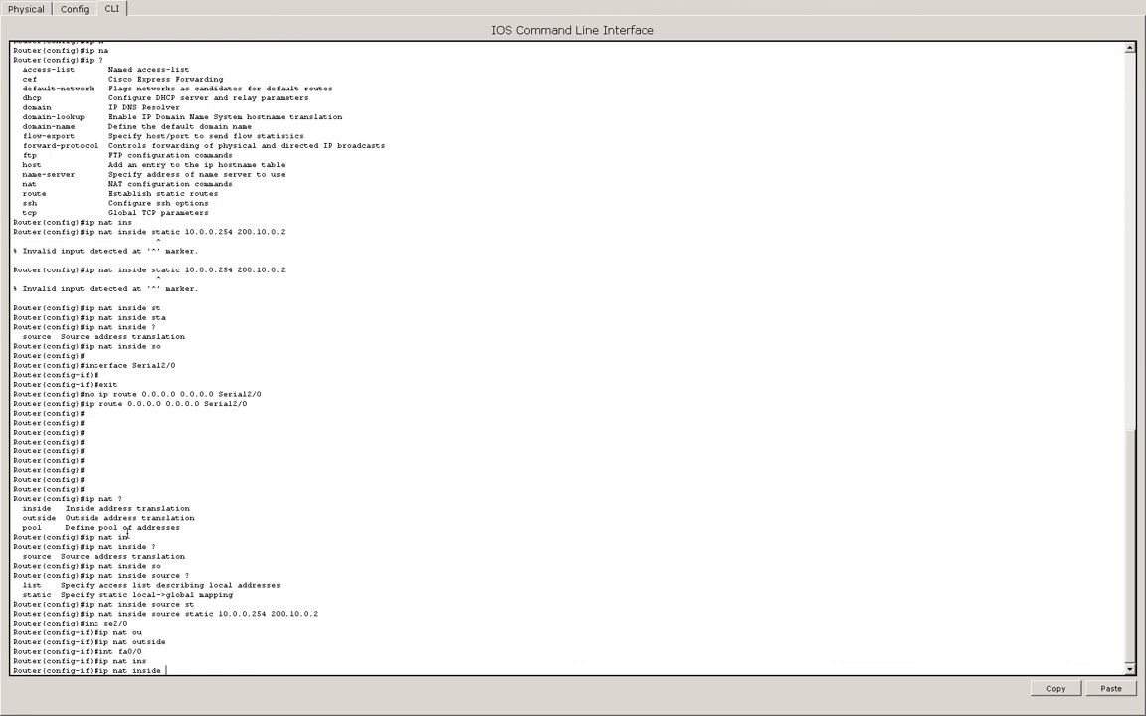
{"action": "key", "text": "Return"}
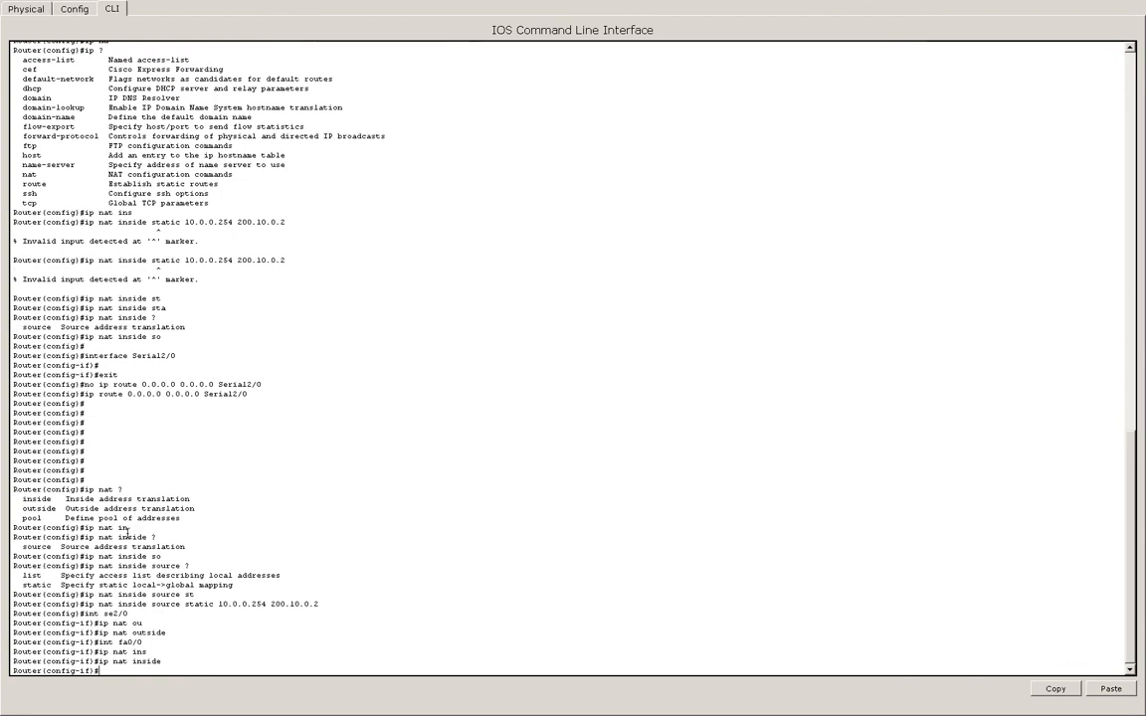
{"action": "key", "text": "ctrl+z"}
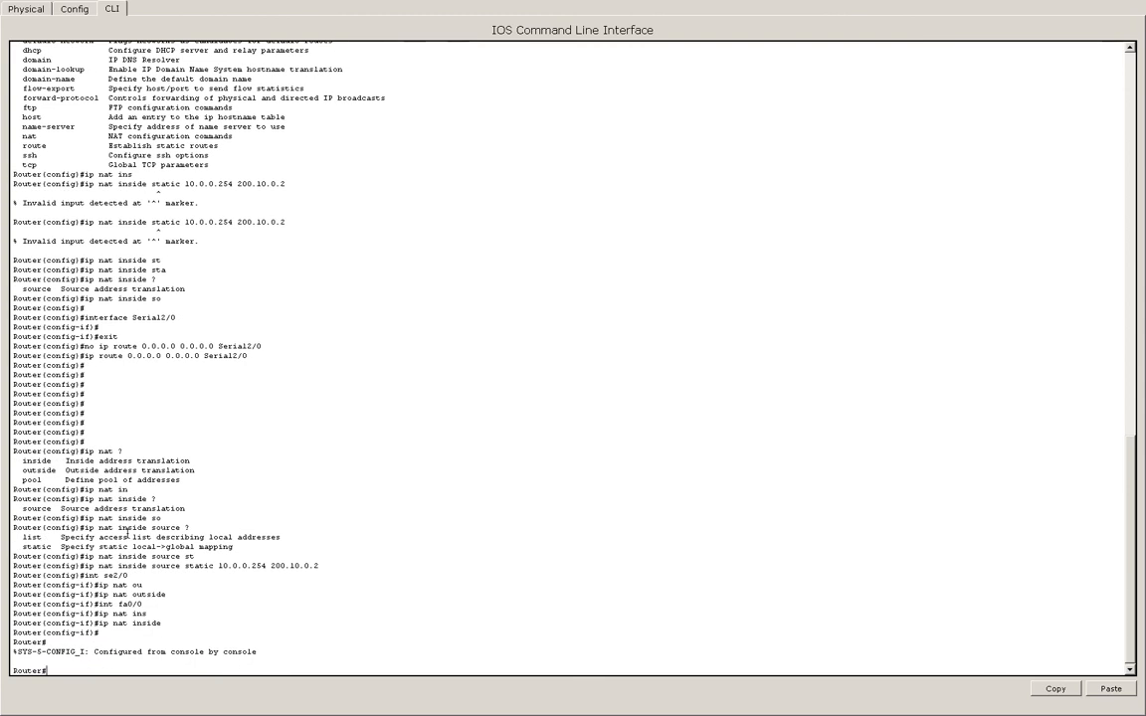
Show Router3's running configuration and examine the NAT settings of FastEthernet0/0 and Serial2/0
{"action": "type", "text": "show run"}
{"action": "key", "text": "Tab"}
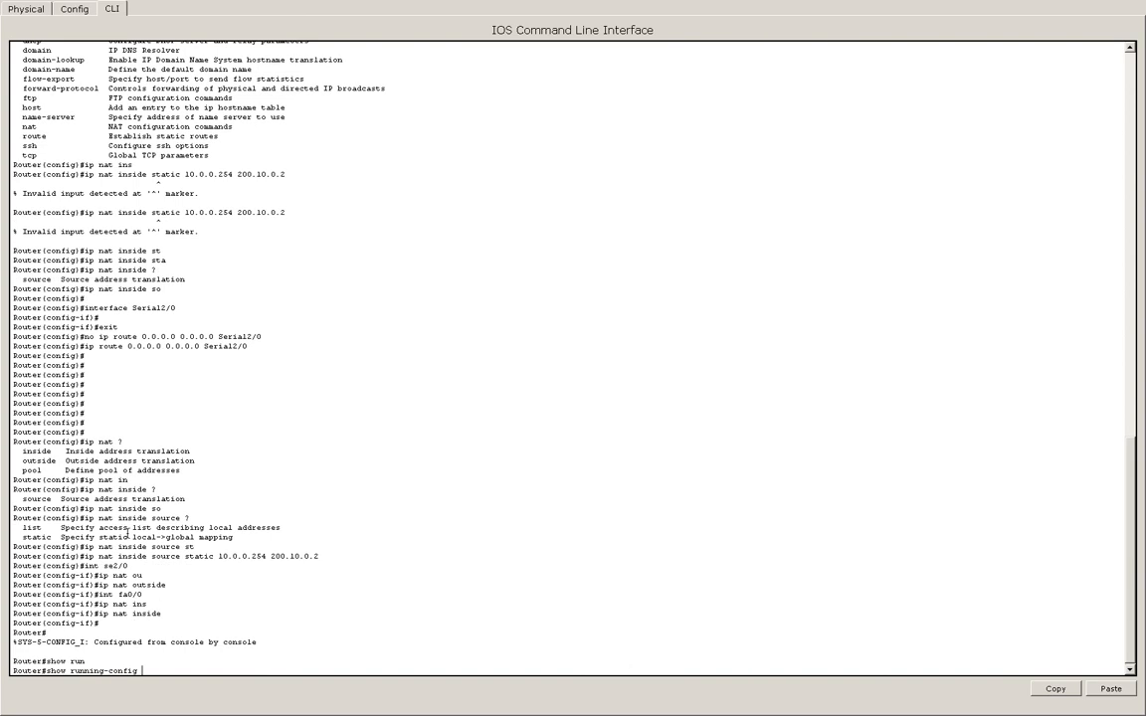
{"action": "key", "text": "Return"}
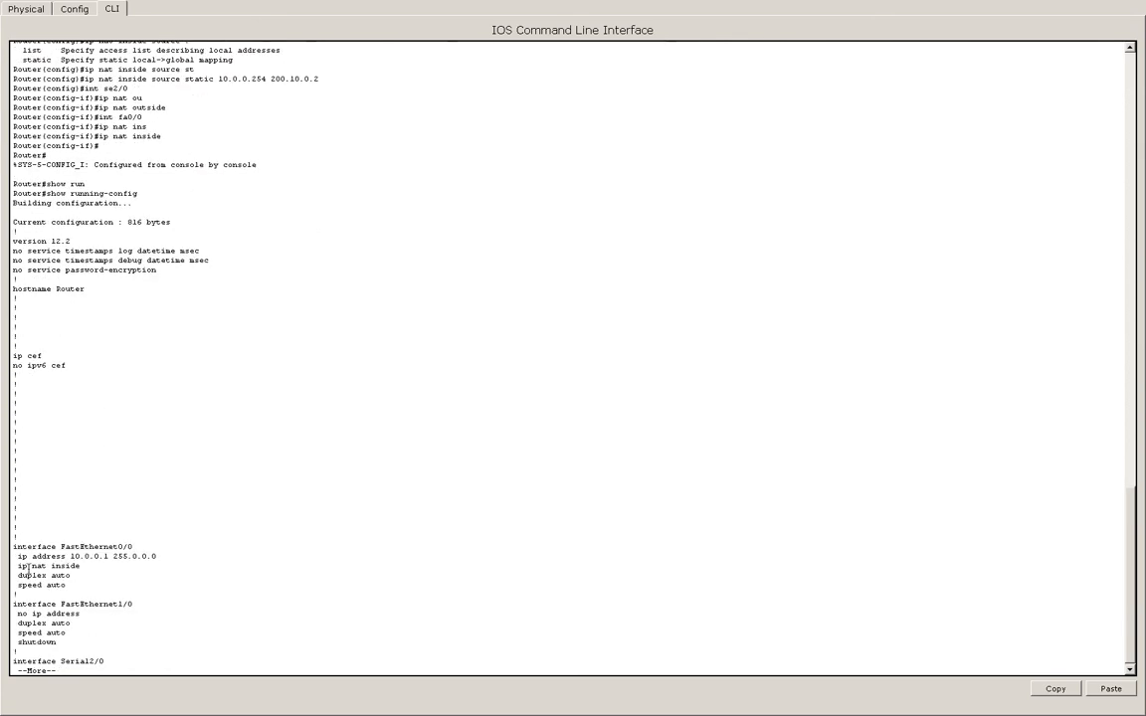
{"action": "left_click_drag", "start_coordinate": [16, 565], "coordinate": [81, 565]}
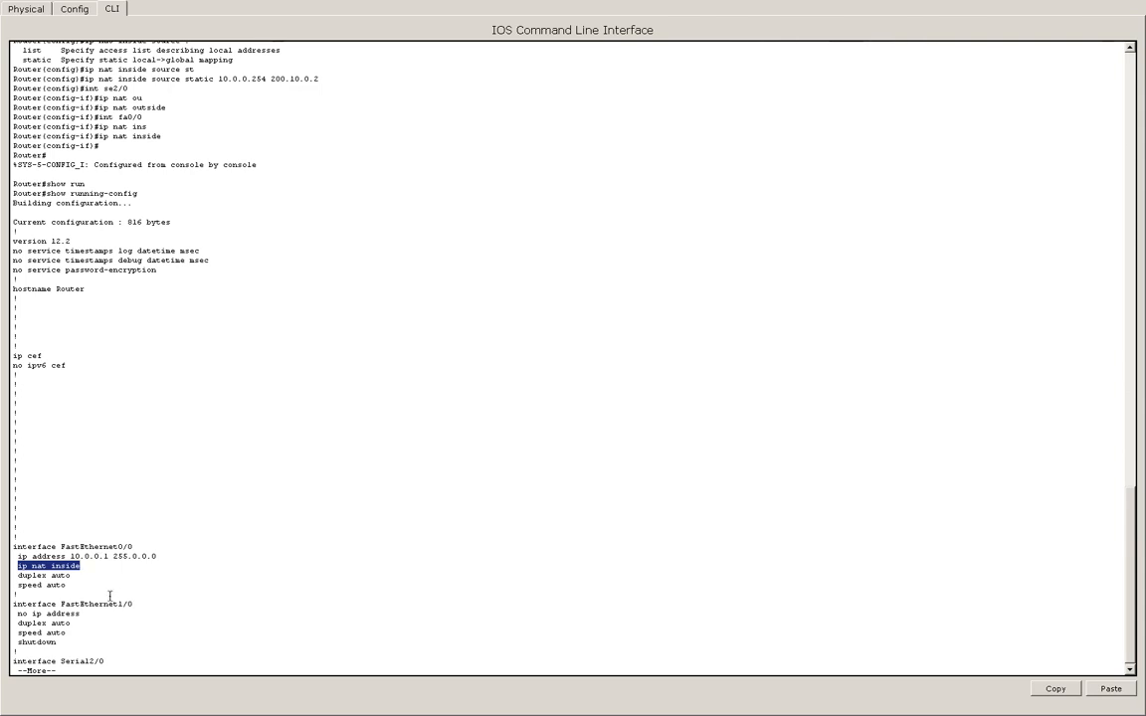
{"action": "scroll", "coordinate": [110, 596], "scroll_direction": "down", "scroll_amount": 1}
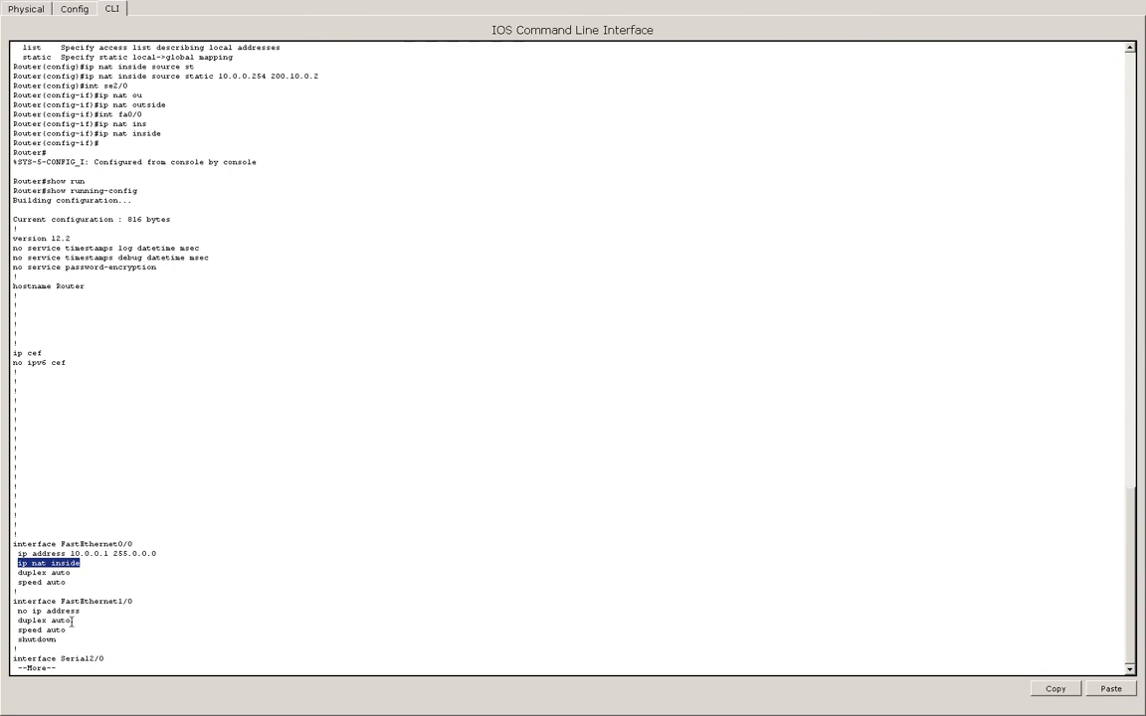
{"action": "key", "text": "Return"}
{"action": "key", "text": "Return"}
{"action": "key", "text": "Return"}
{"action": "key", "text": "Return"}
{"action": "key", "text": "Return"}
{"action": "key", "text": "Return"}
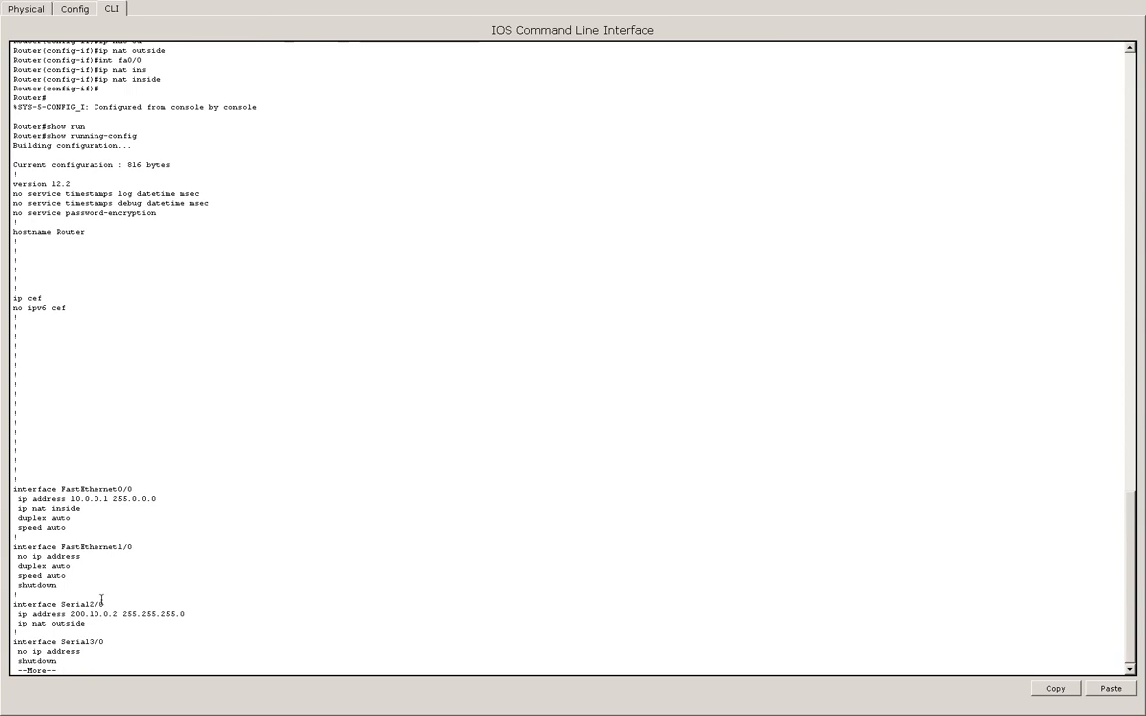
Page further through Router3's running configuration and examine the static NAT rule and the default route
{"action": "key", "text": "Return"}
{"action": "key", "text": "Return"}
{"action": "key", "text": "Return"}
{"action": "key", "text": "Return"}
{"action": "key", "text": "Return"}
{"action": "key", "text": "Return"}
{"action": "key", "text": "Return"}
{"action": "key", "text": "Return"}
{"action": "key", "text": "Return"}
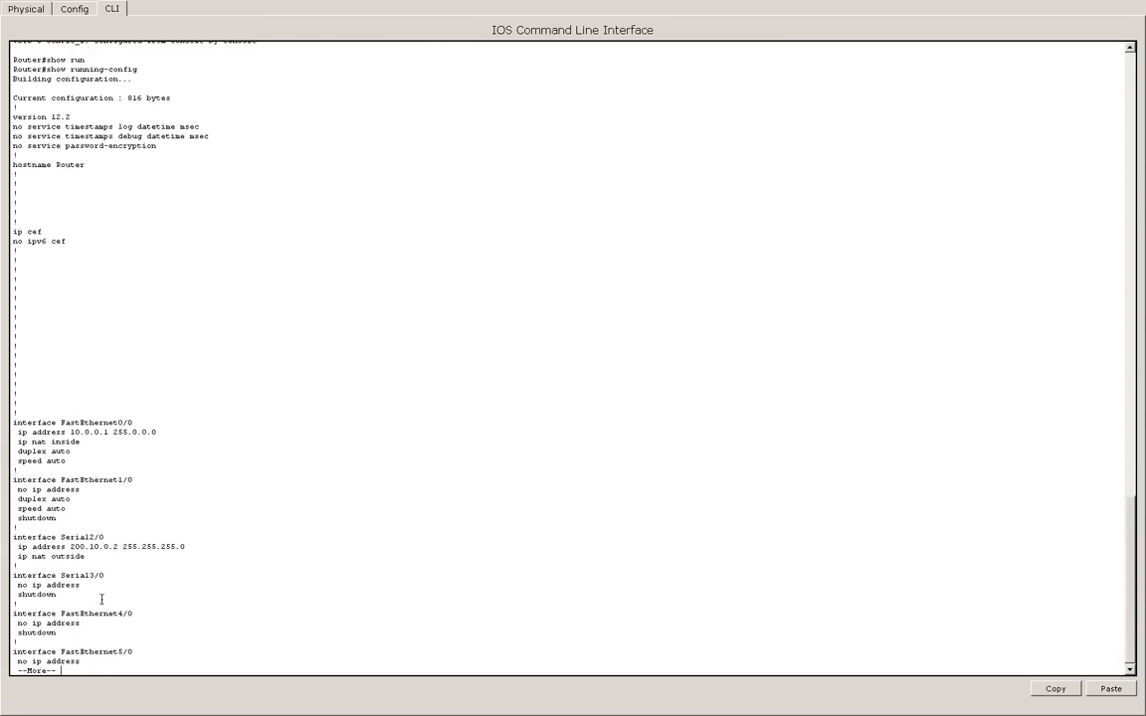
{"action": "key", "text": "Return"}
{"action": "key", "text": "Return"}
{"action": "key", "text": "Return"}
{"action": "key", "text": "Return"}
{"action": "key", "text": "Return"}
{"action": "key", "text": "Return"}
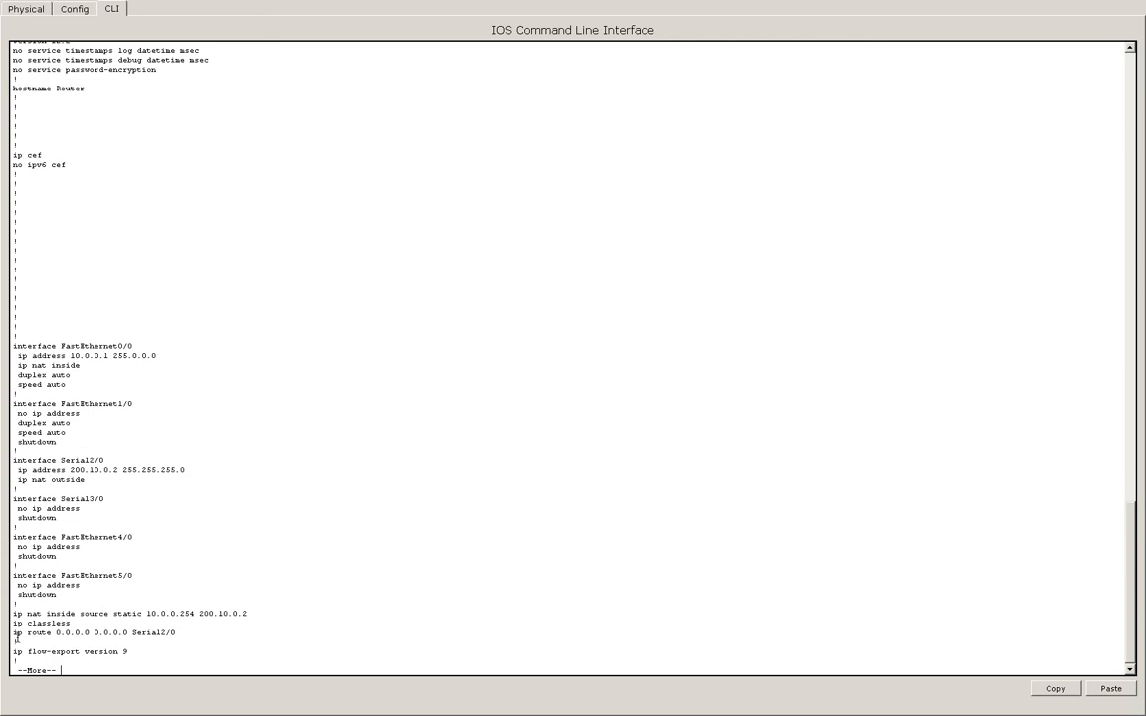
{"action": "key", "text": "Return"}
{"action": "key", "text": "Return"}
{"action": "key", "text": "Return"}
{"action": "key", "text": "Return"}
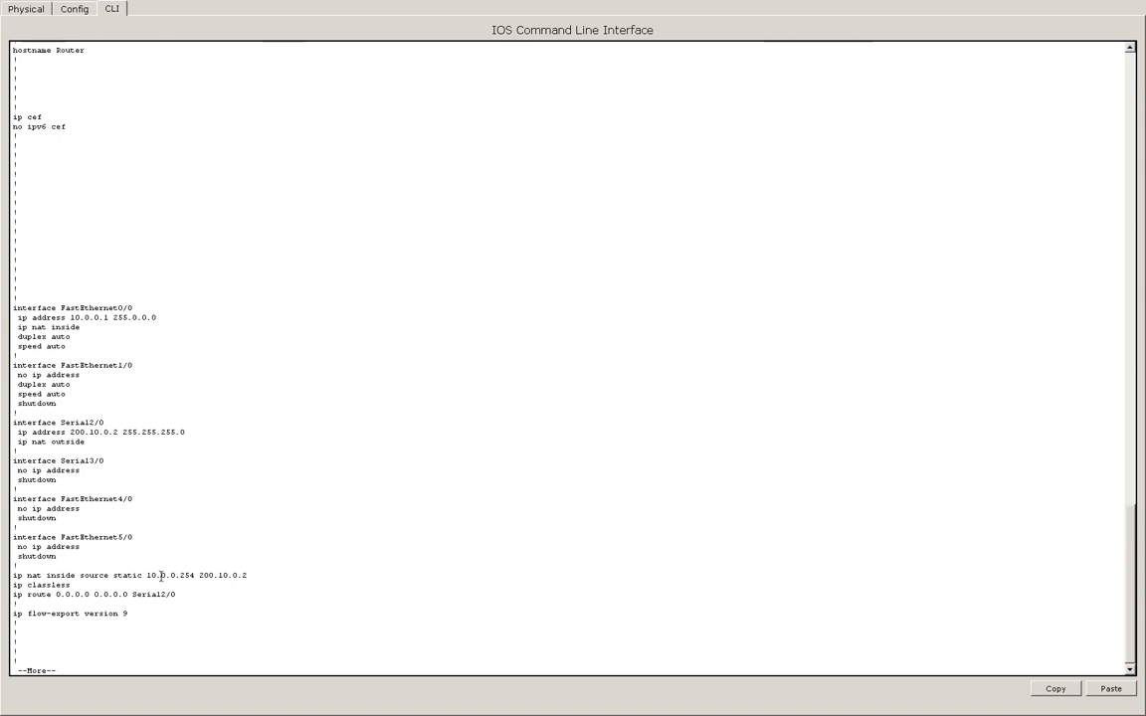
Read the remaining console, auxiliary and vty line settings to the end of Router3's running configuration
{"action": "key", "text": "Return"}
{"action": "key", "text": "Return"}
{"action": "key", "text": "Return"}
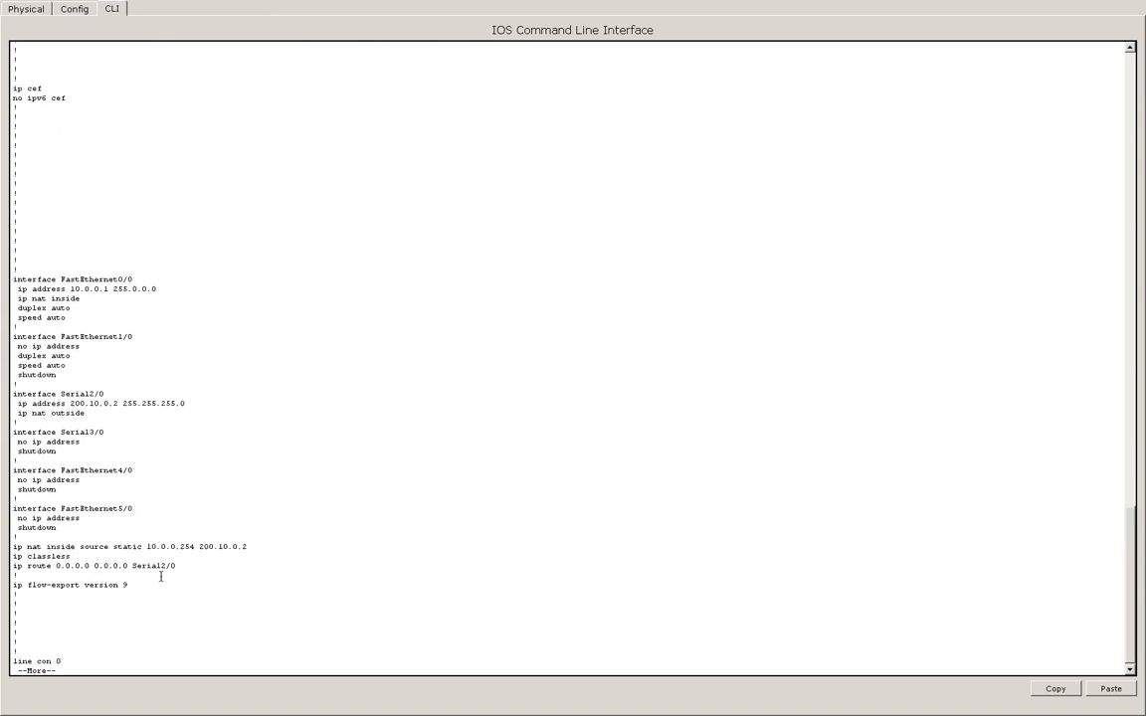
{"action": "key", "text": "Return"}
{"action": "key", "text": "Return"}
{"action": "key", "text": "Return"}
{"action": "key", "text": "Return"}
{"action": "key", "text": "Return"}
{"action": "key", "text": "Return"}
{"action": "key", "text": "Return"}
{"action": "key", "text": "Return"}
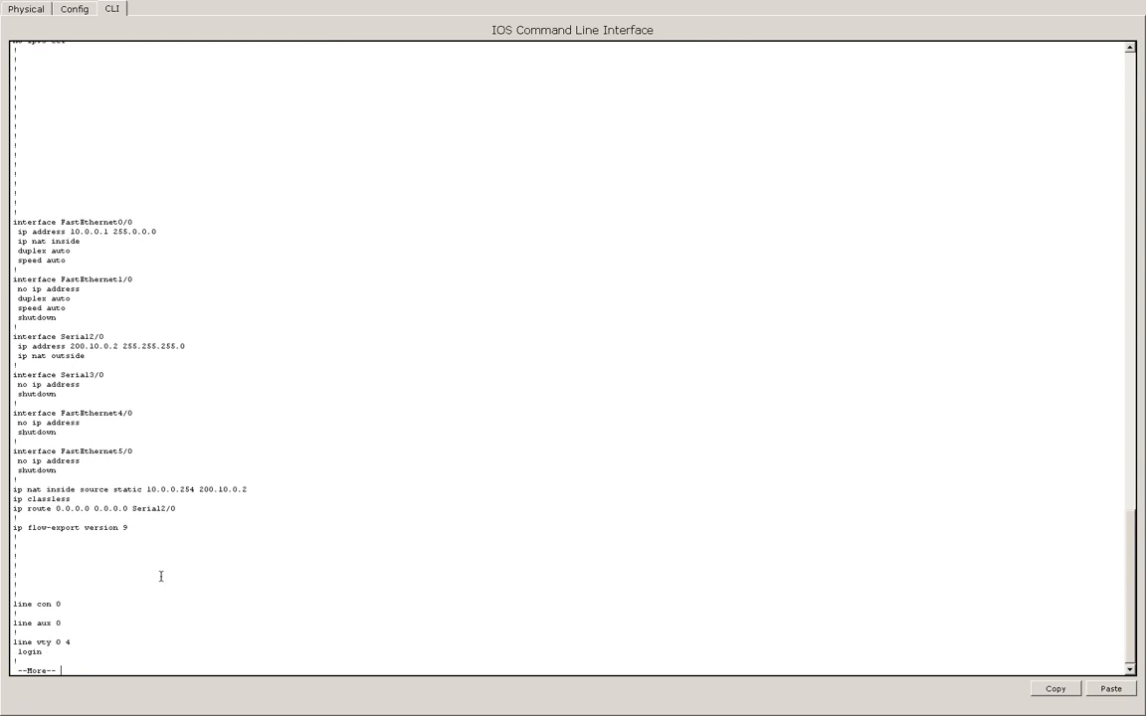
{"action": "key", "text": "Return"}
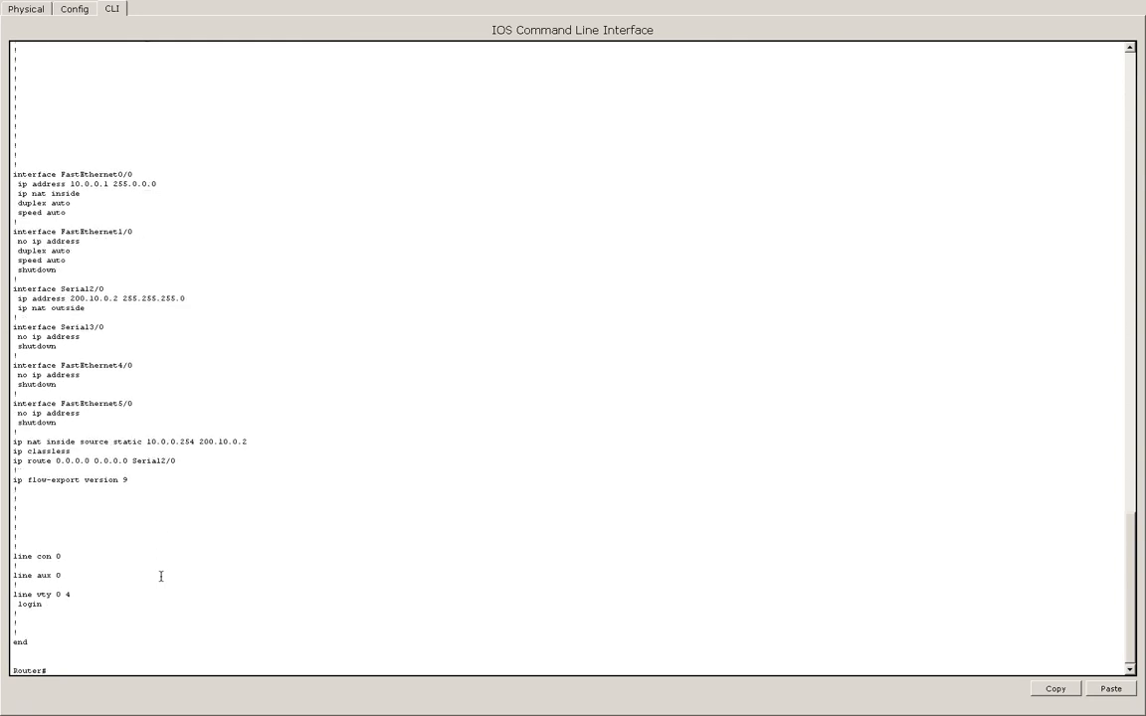
{"action": "key", "text": "Return"}
{"action": "key", "text": "Return"}
{"action": "key", "text": "Return"}
{"action": "key", "text": "Return"}
{"action": "key", "text": "Return"}
{"action": "key", "text": "Return"}
{"action": "key", "text": "Return"}
{"action": "key", "text": "Return"}
{"action": "key", "text": "Return"}
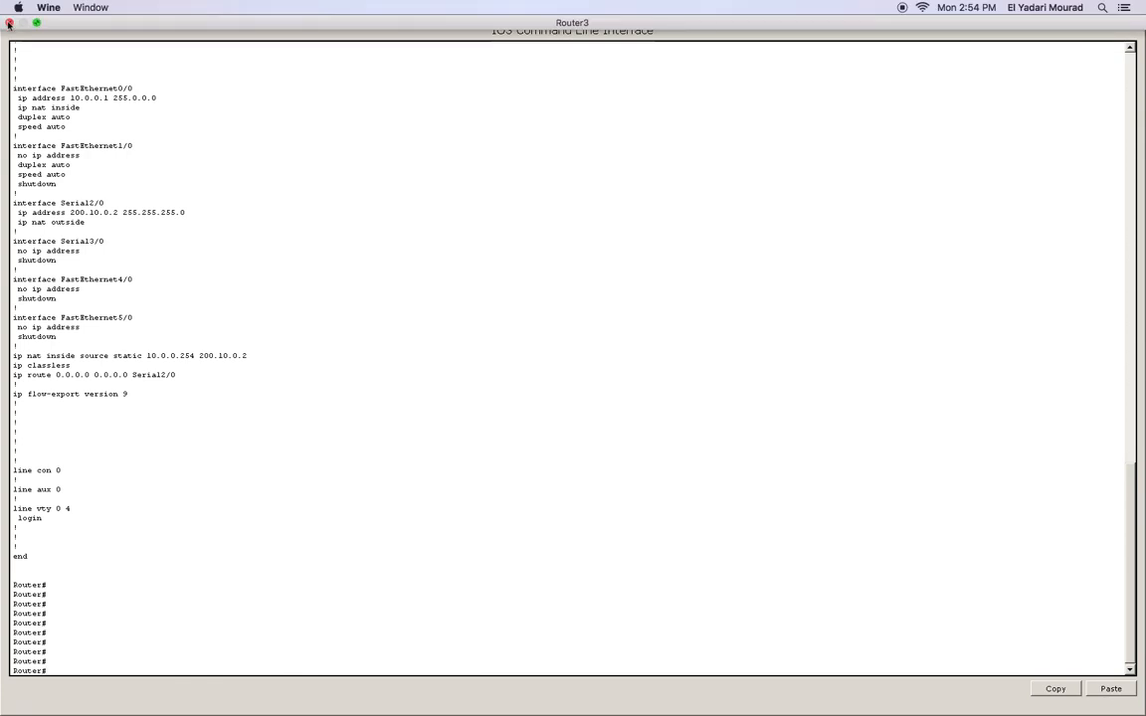
Close Router3's window and request 200.10.0.2 in the web browser of PC 192.168.1.100
{"action": "left_click", "coordinate": [8, 23]}
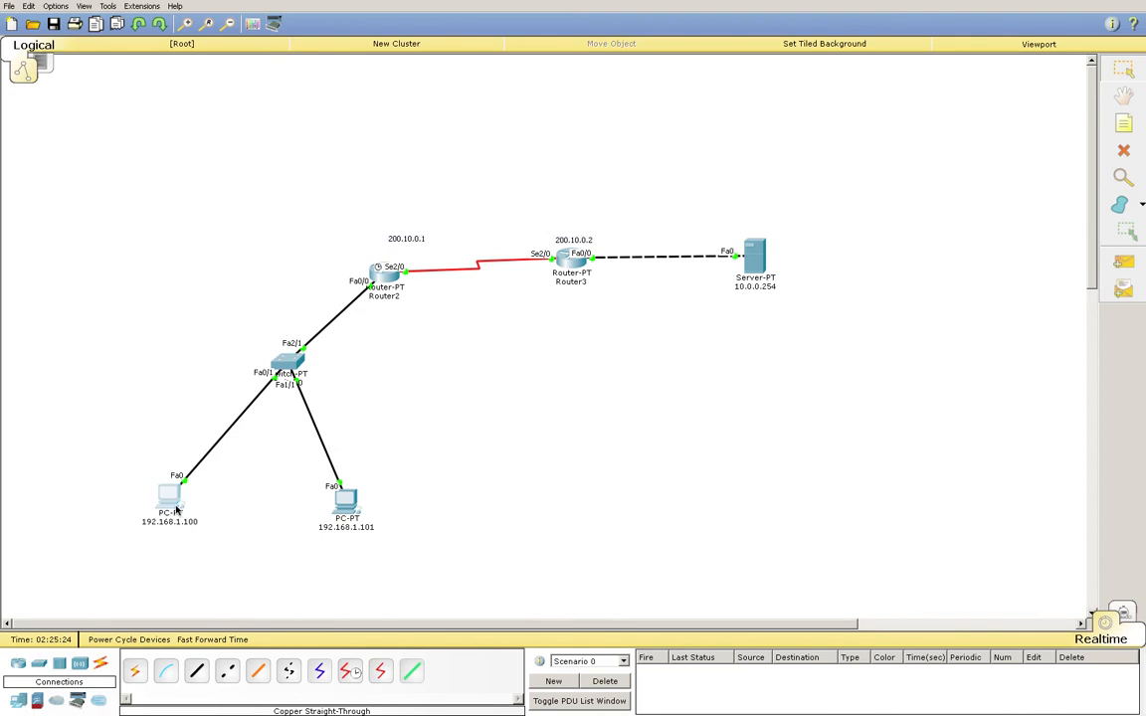
{"action": "mouse_move", "coordinate": [939, 708]}
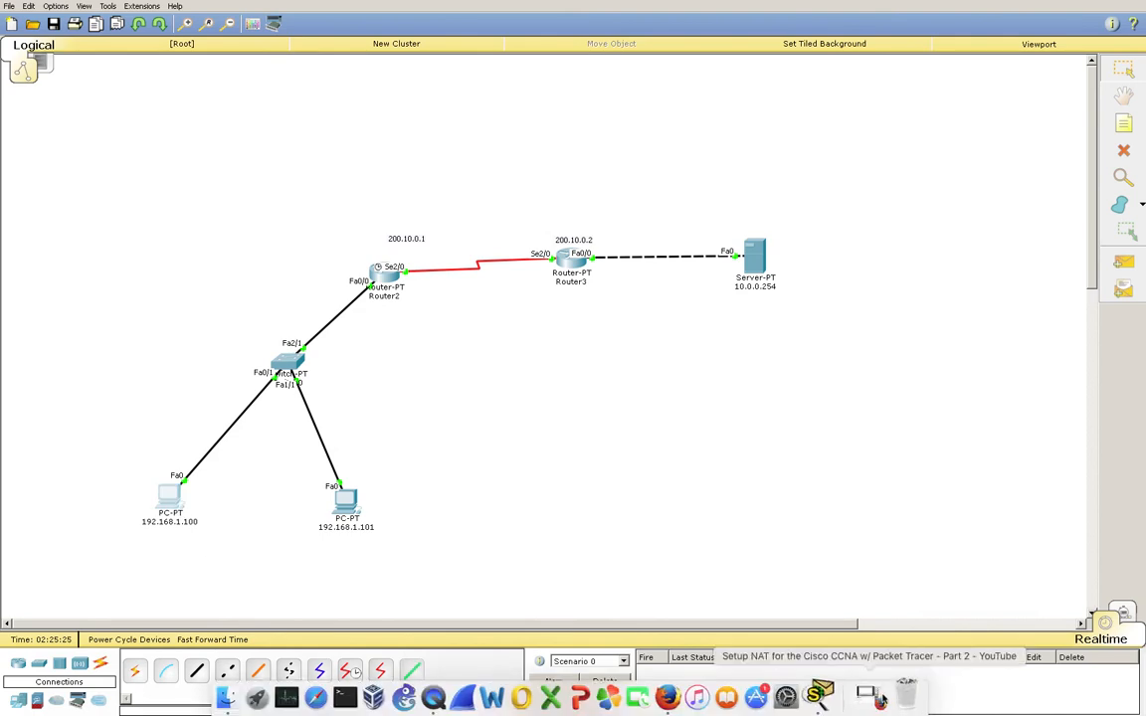
{"action": "left_click", "coordinate": [838, 699]}
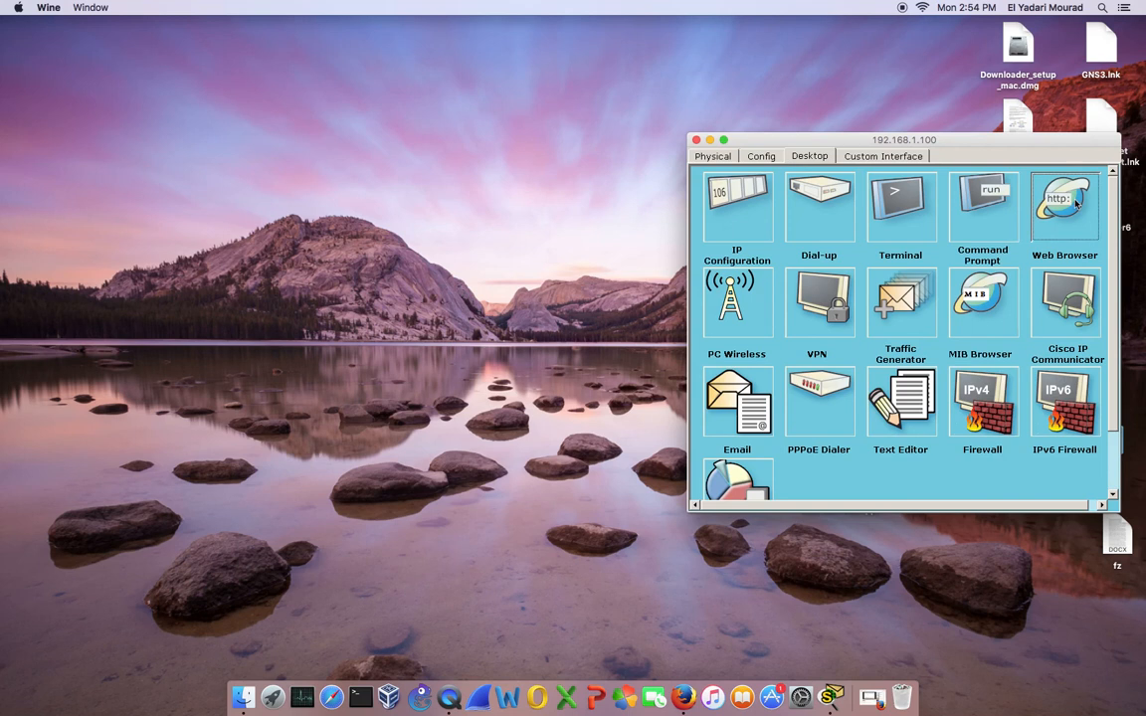
{"action": "left_click", "coordinate": [1075, 203]}
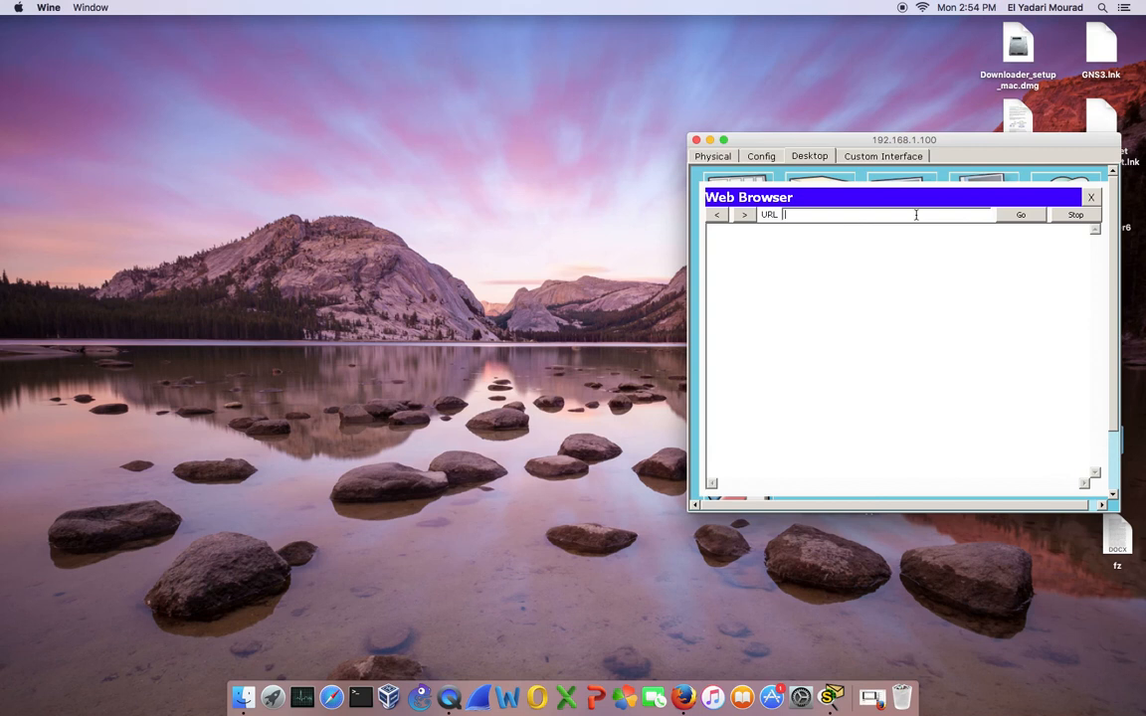
{"action": "type", "text": "200.10.0.2"}
{"action": "key", "text": "Return"}
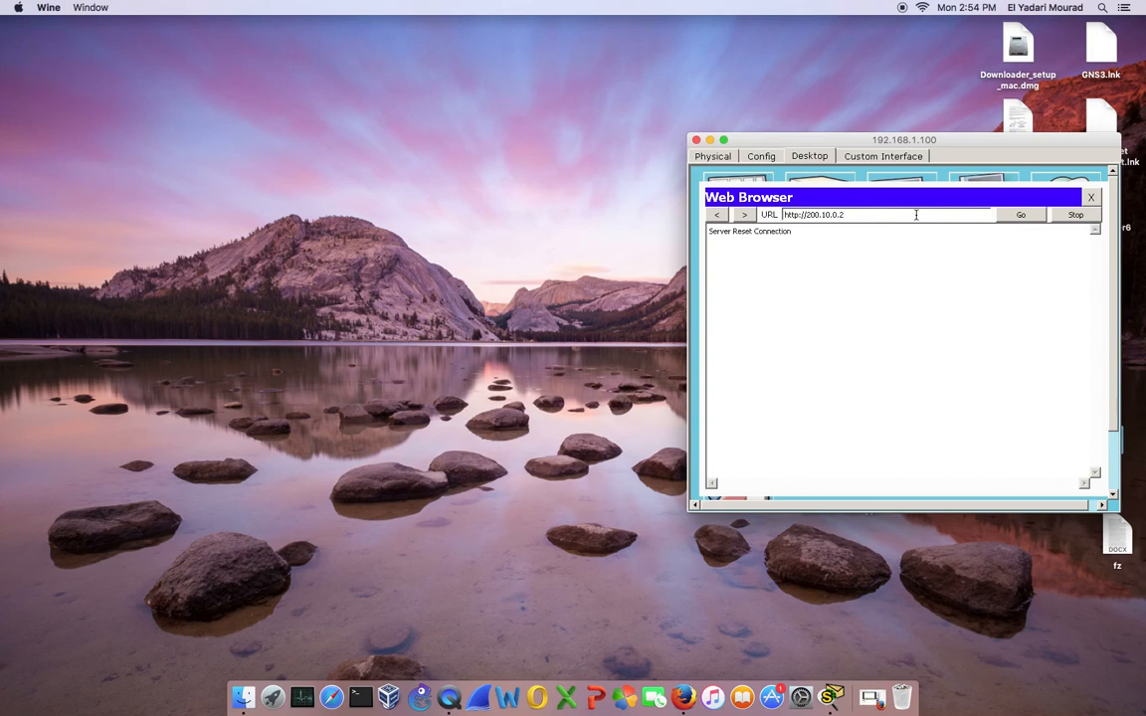
{"action": "left_click", "coordinate": [1015, 216]}
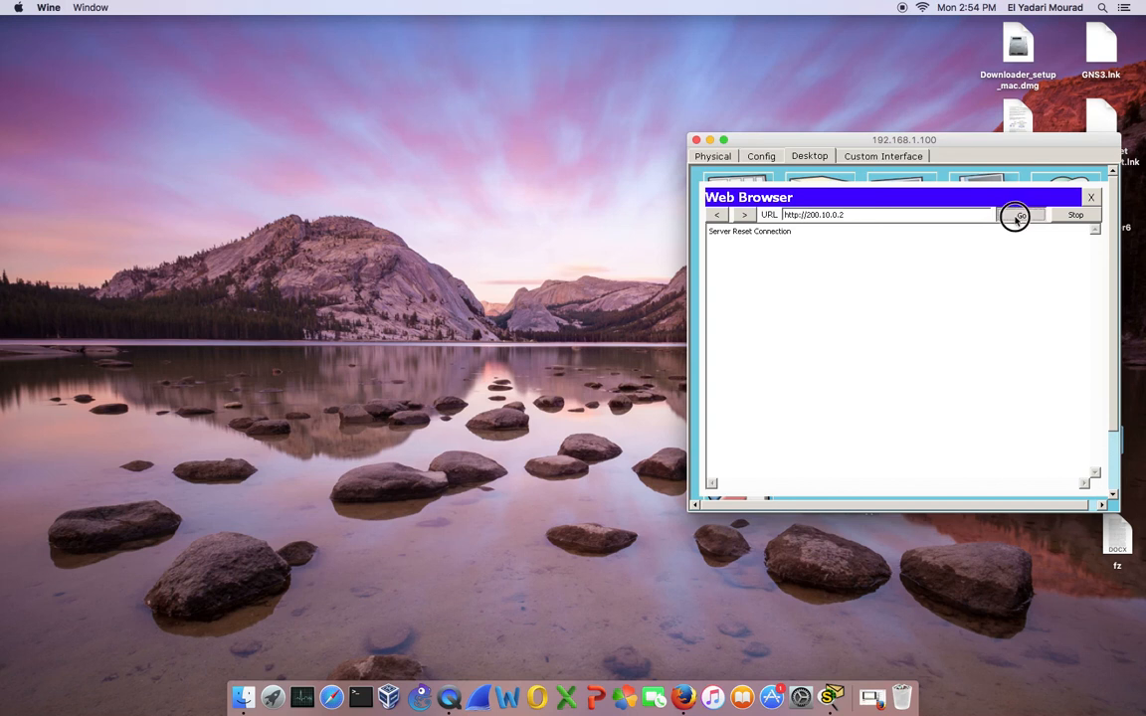
Close and reopen the web browser on PC 192.168.1.100, and request 200.10.0.2 again
{"action": "left_click", "coordinate": [1090, 197]}
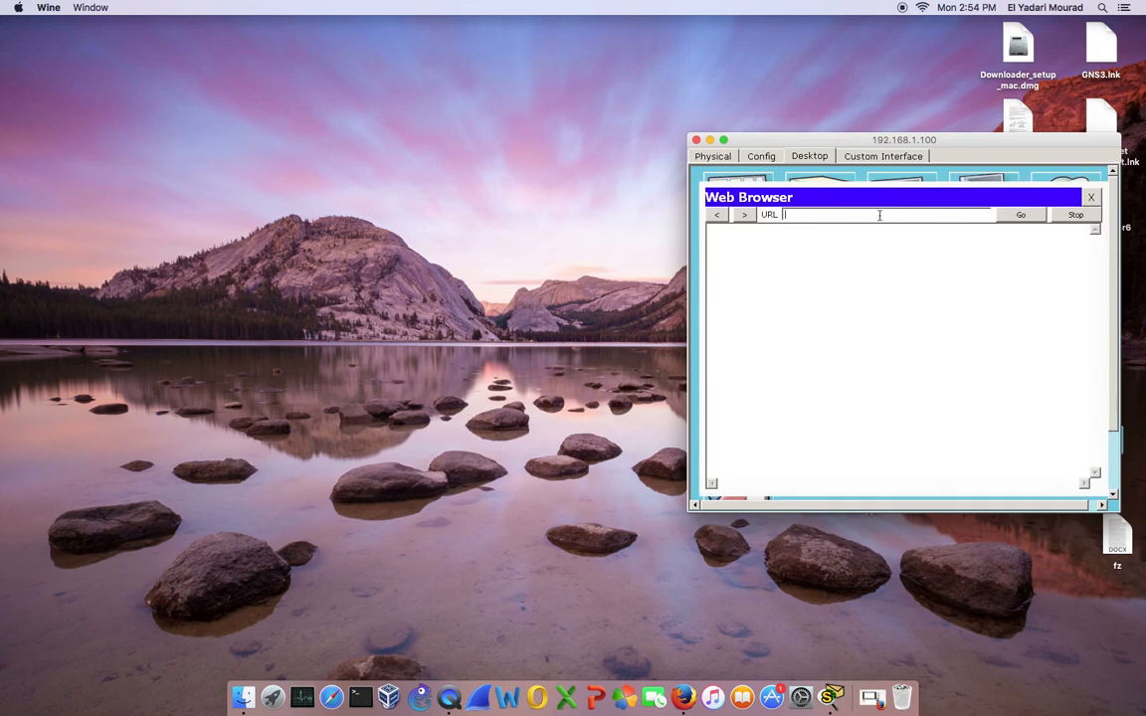
{"action": "type", "text": "200.10.0.2"}
{"action": "key", "text": "Return"}
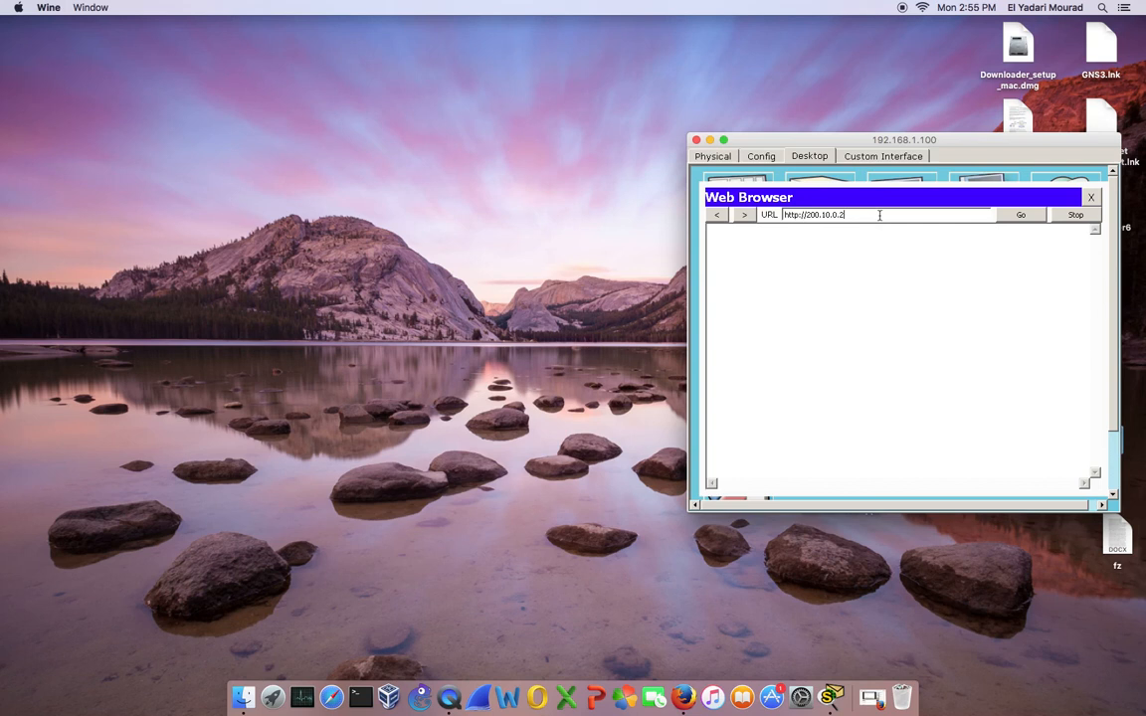